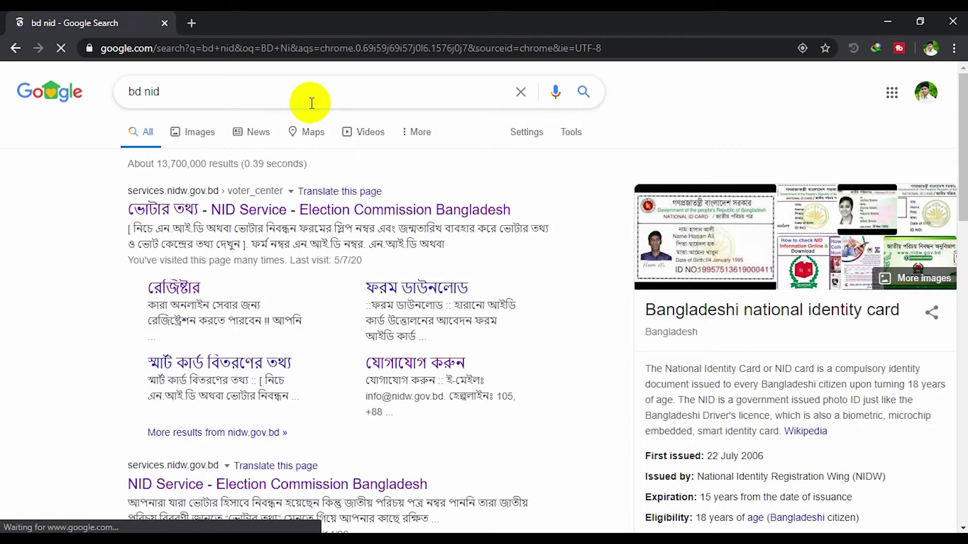
Follow the NID Service result to the রেজিষ্টার registration page and on to the portal login
left_click(261, 208)
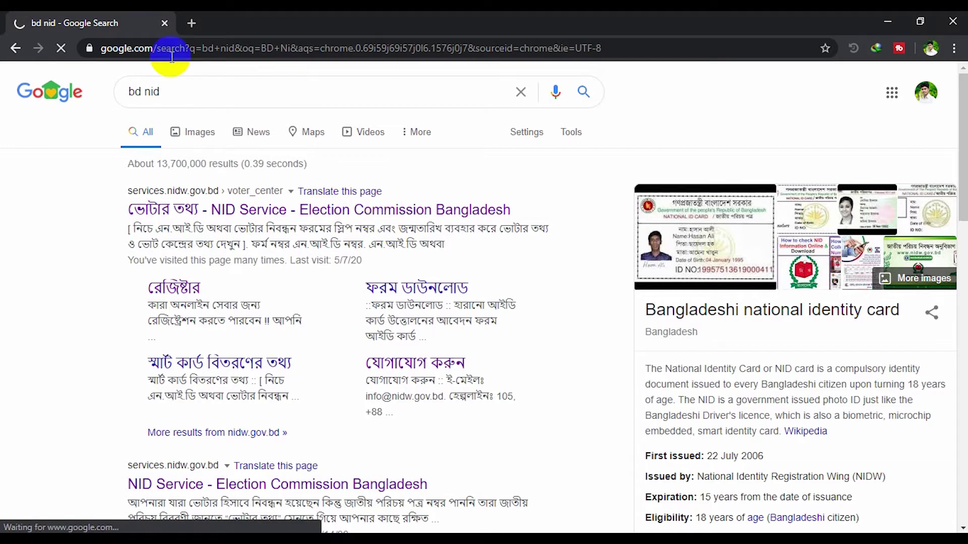
left_click(191, 24)
left_click(106, 18)
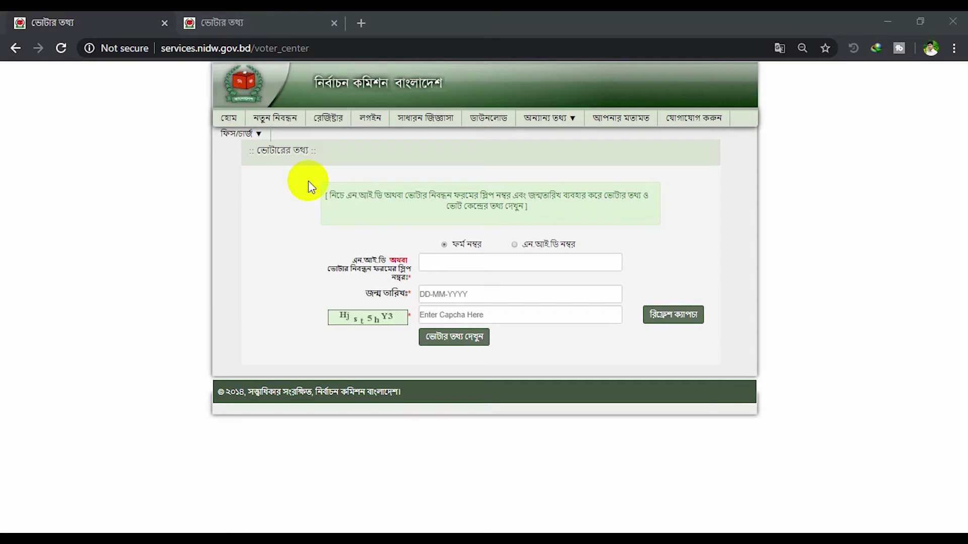
left_click(363, 114)
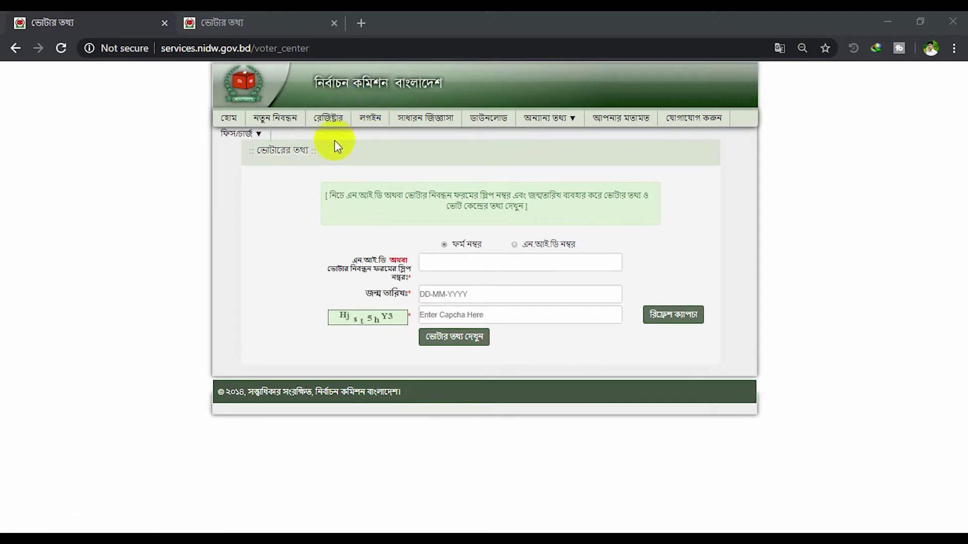
left_click(336, 122)
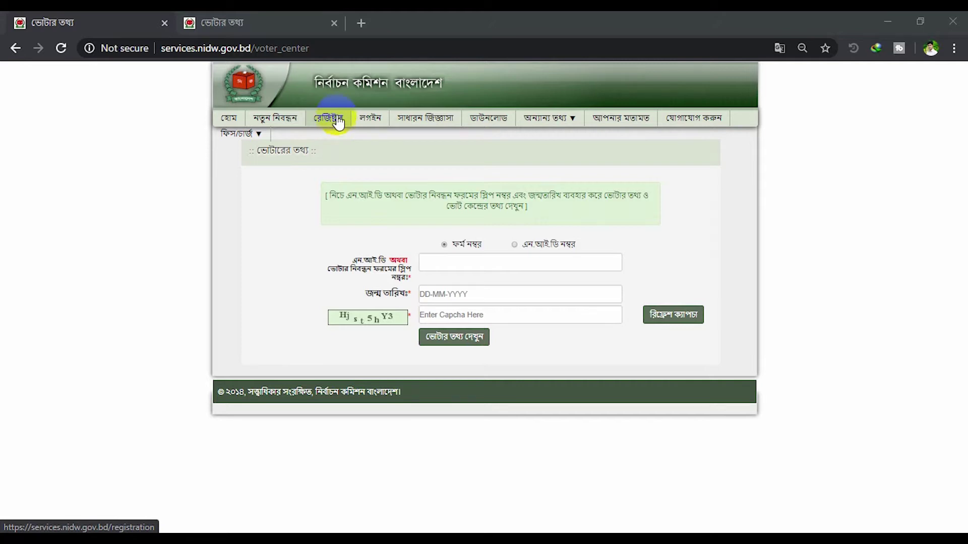
left_click(336, 125)
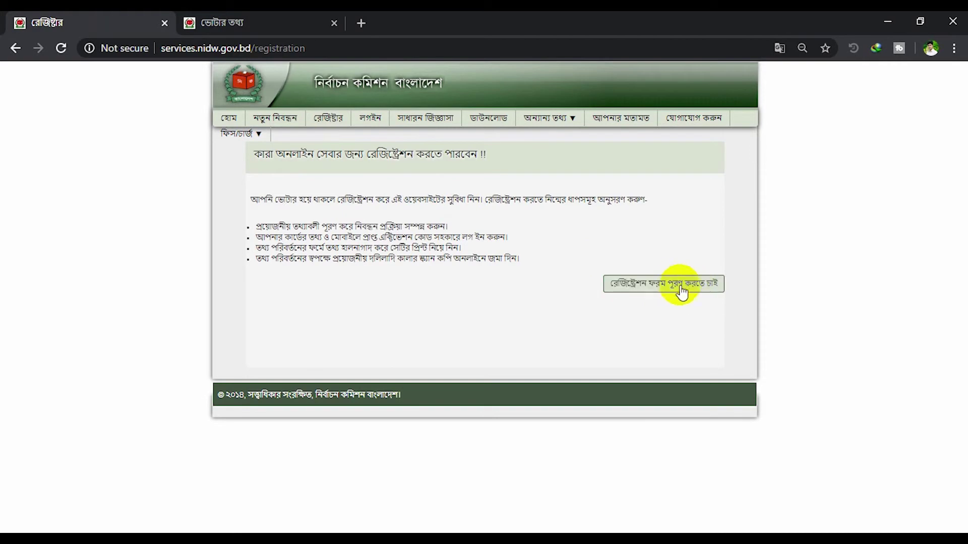
left_click(708, 286)
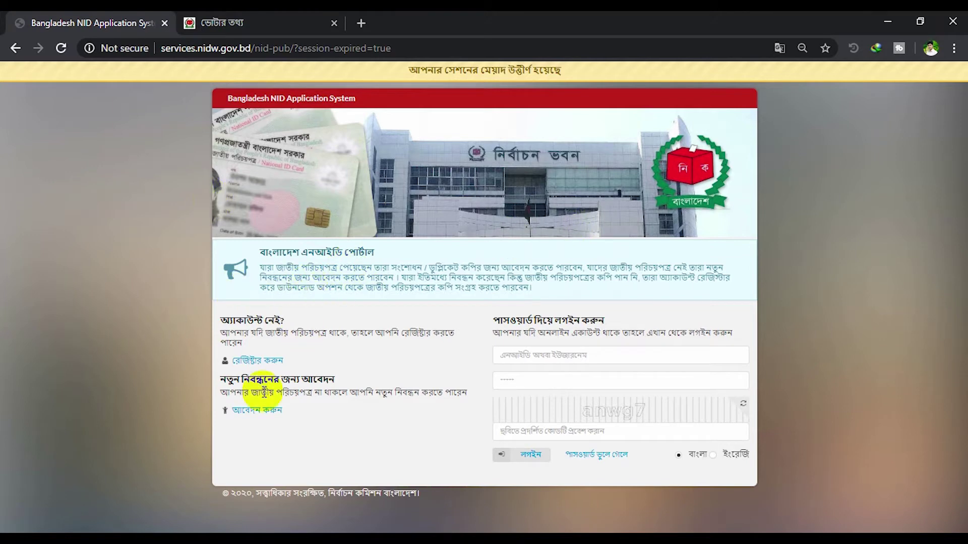
Start a new account registration and submit the NID number, date of birth and captcha code
left_click(276, 360)
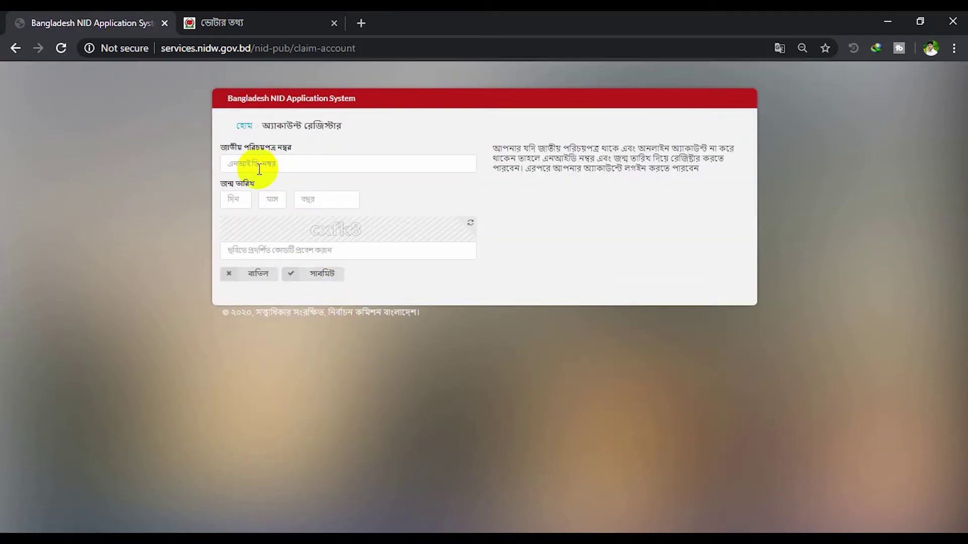
left_click(255, 166)
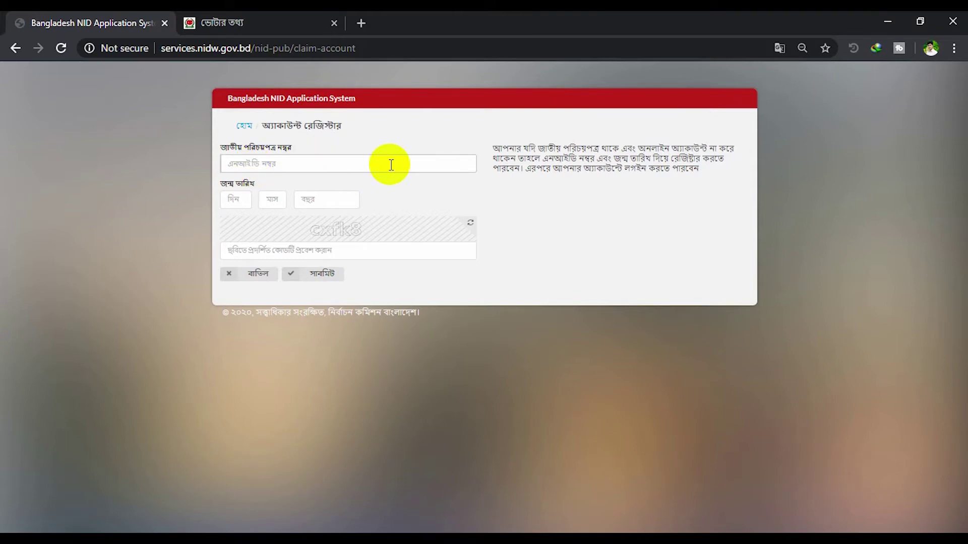
left_click(241, 199)
left_click(282, 201)
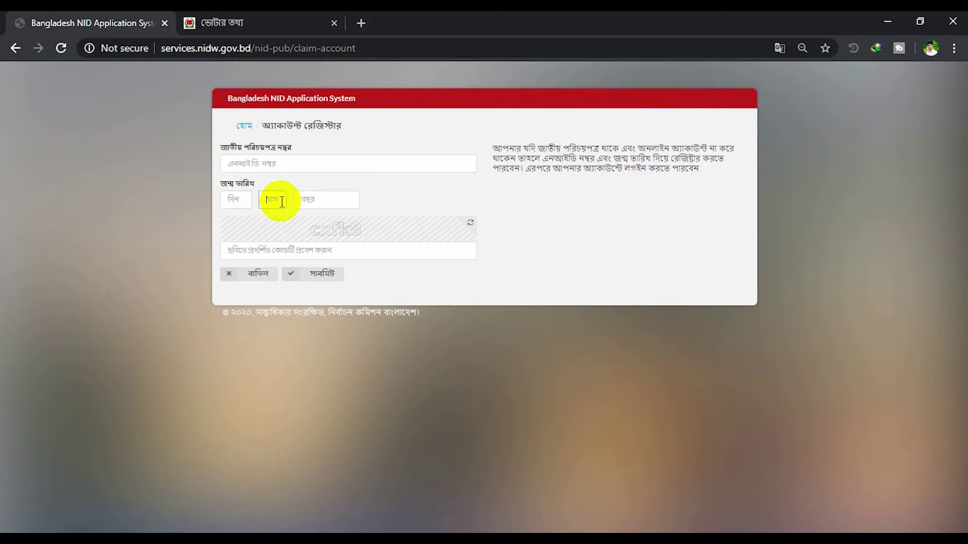
left_click(305, 200)
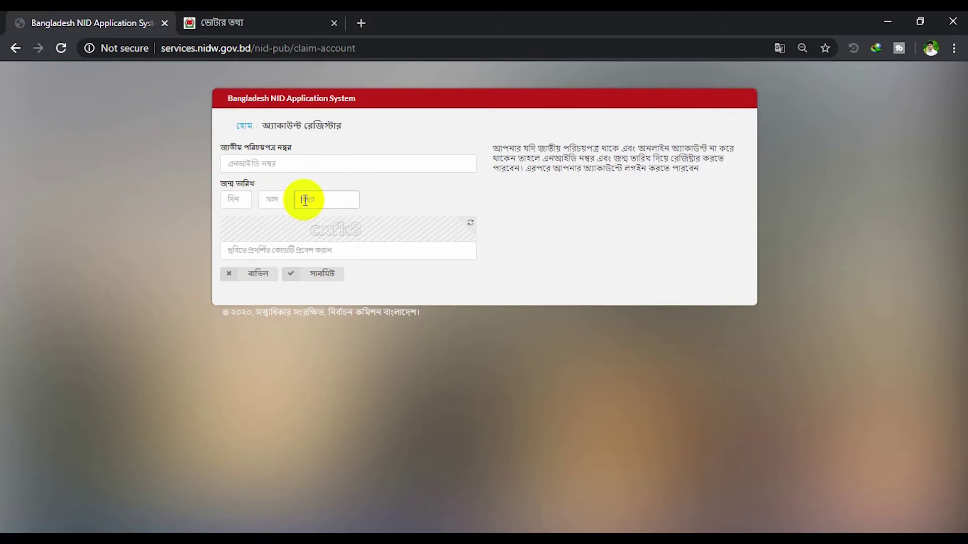
left_click(253, 248)
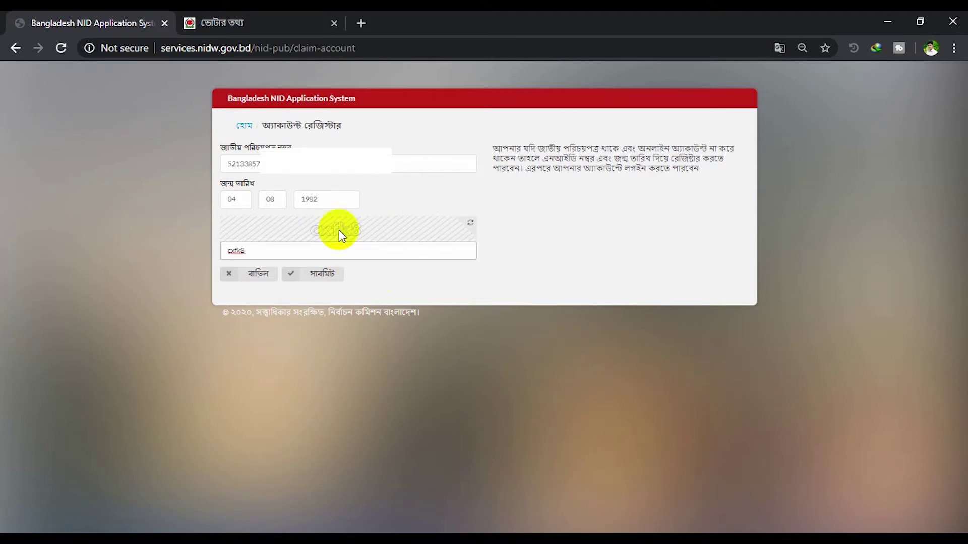
left_click(318, 275)
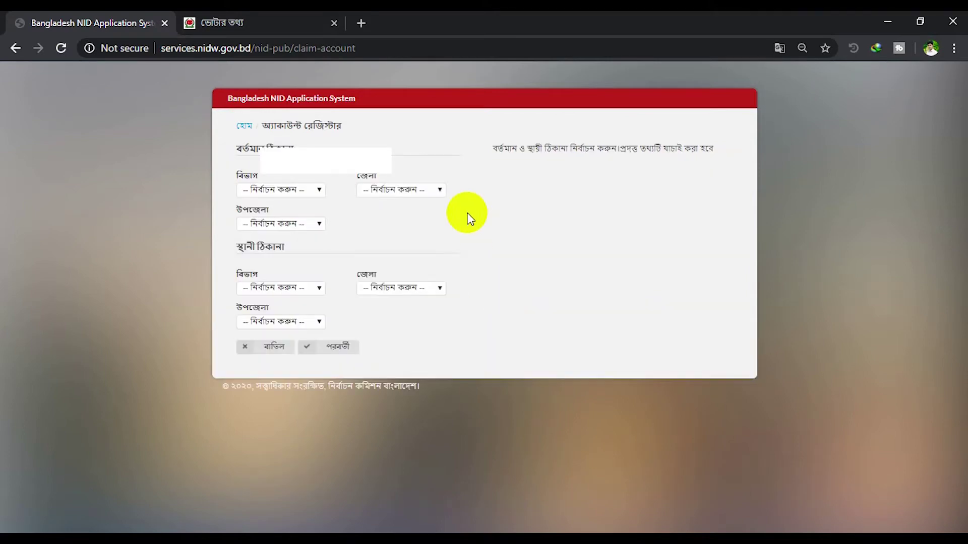
Set the present address to রংপুর division, লালমনিরহাট district, হাতীবান্ধা upazila
left_click(308, 190)
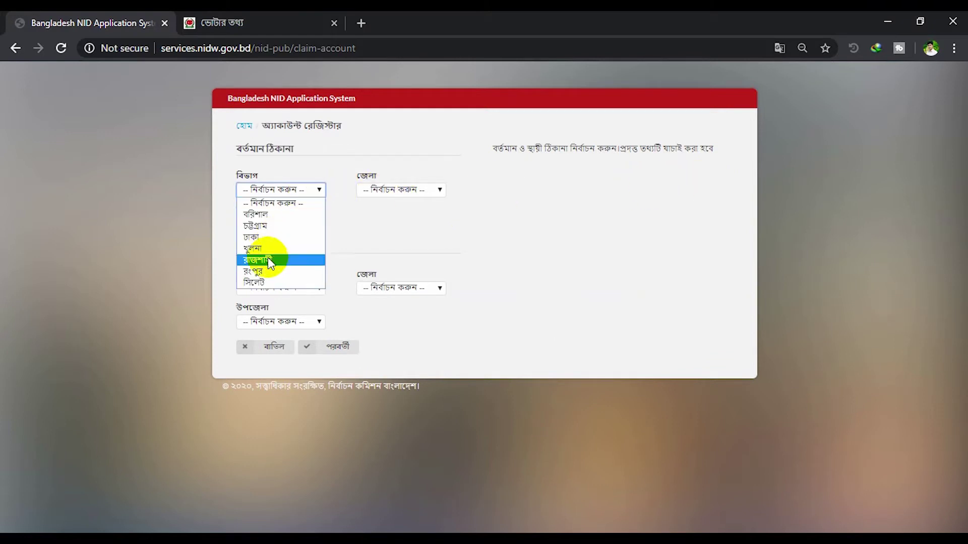
left_click(254, 271)
left_click(403, 190)
left_click(401, 247)
left_click(300, 225)
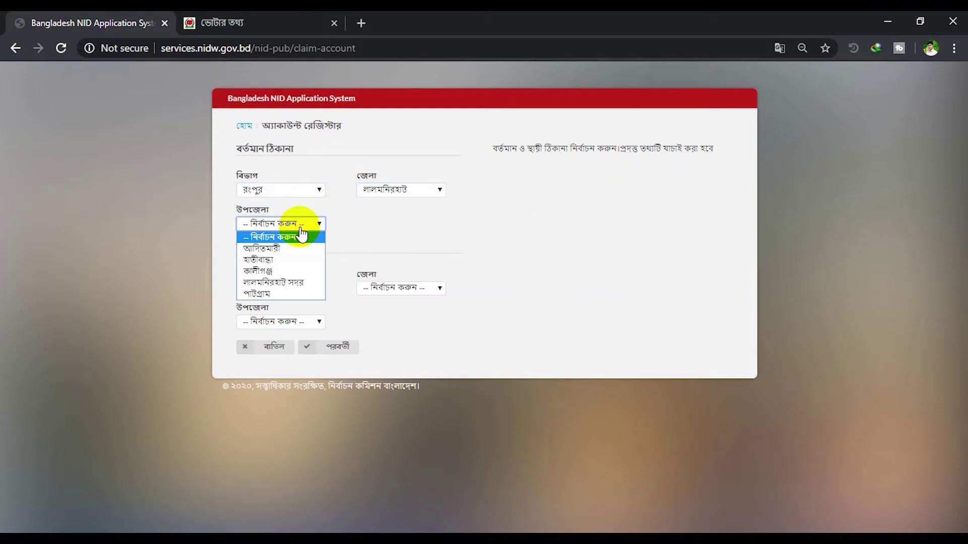
left_click(295, 259)
Set the permanent address to রংপুর, লালমনিরহাট, হাতীবান্ধা and continue with পরবর্তী
left_click(291, 288)
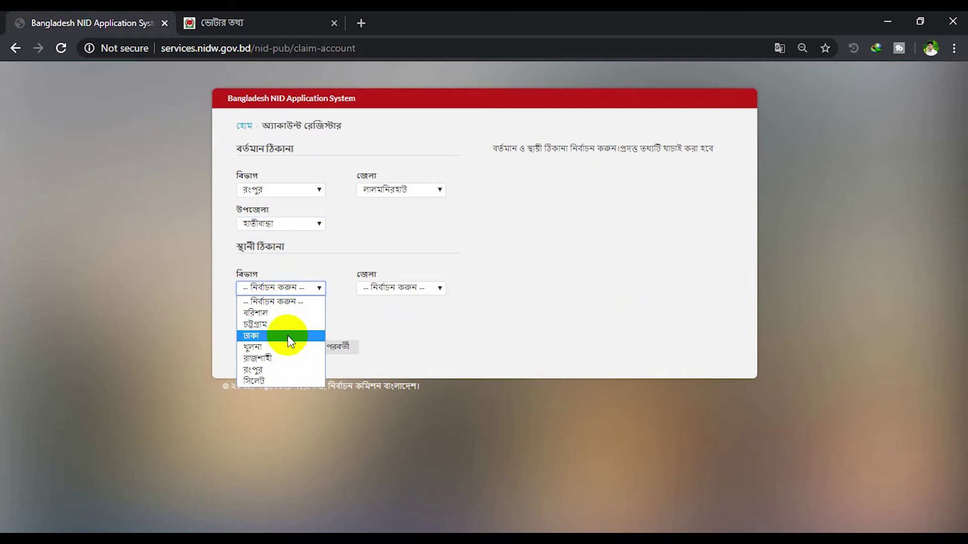
left_click(276, 370)
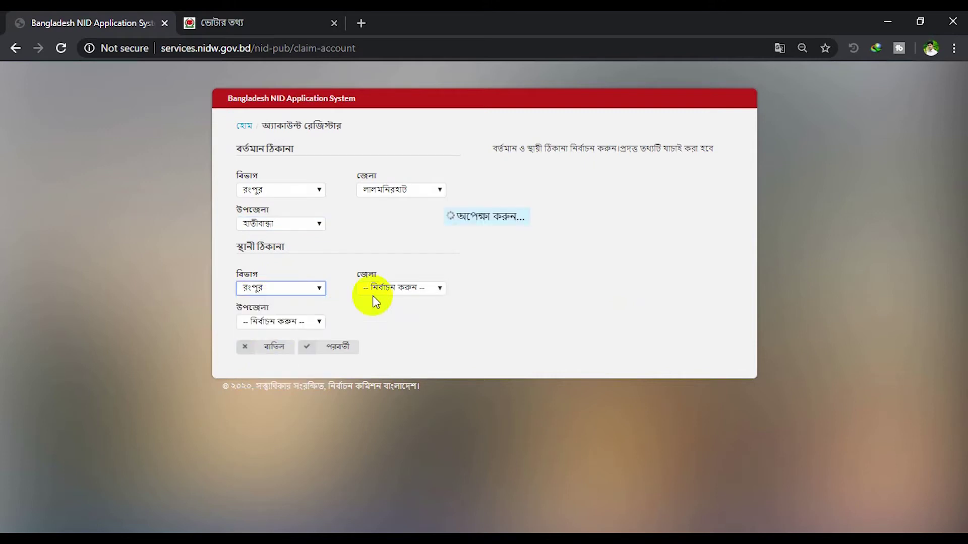
left_click(398, 288)
left_click(399, 345)
left_click(291, 323)
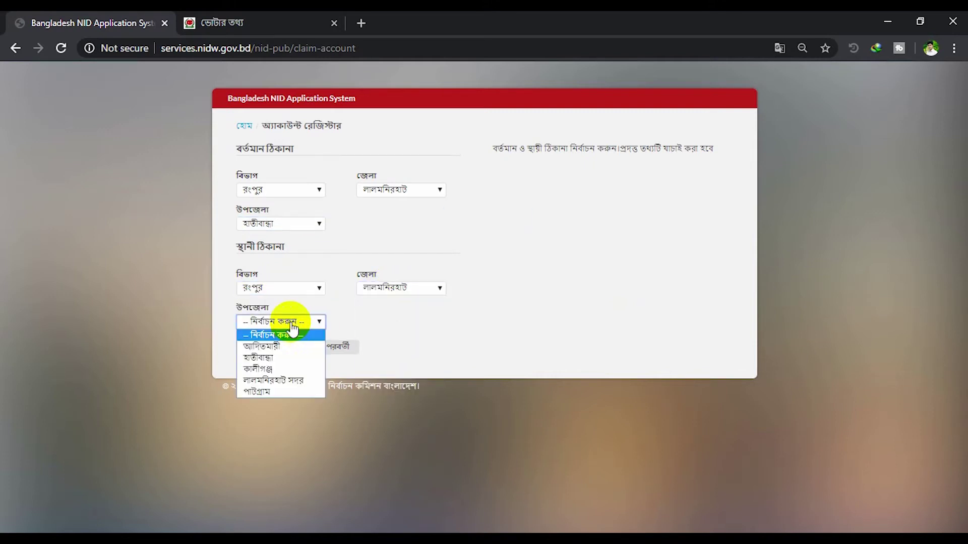
left_click(287, 358)
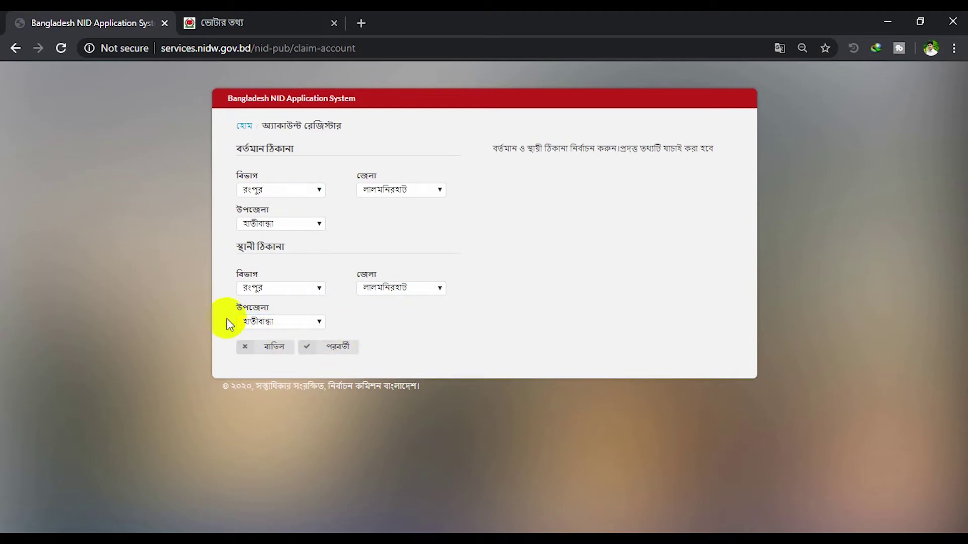
left_click(339, 347)
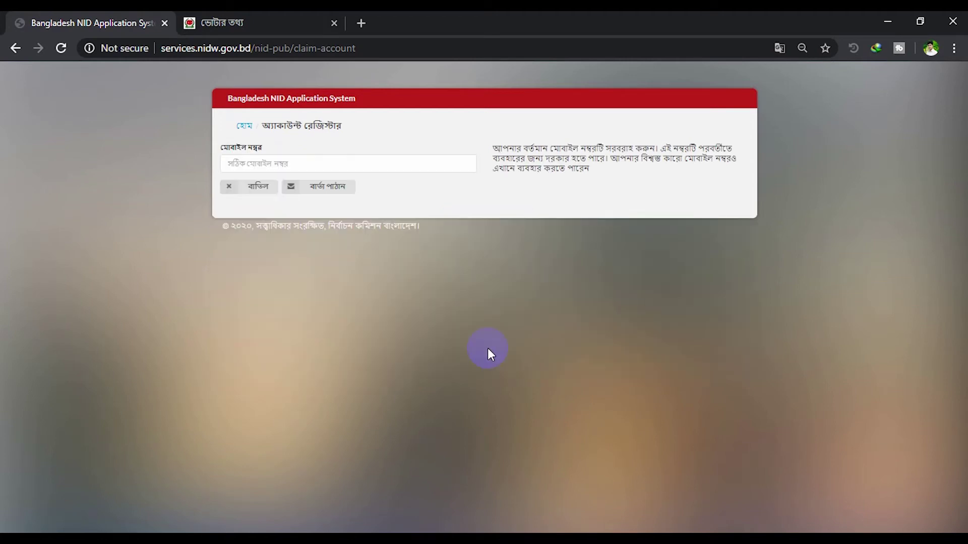
Enter the account's mobile number, request the SMS code, and confirm the received code with বহাল
left_click(281, 162)
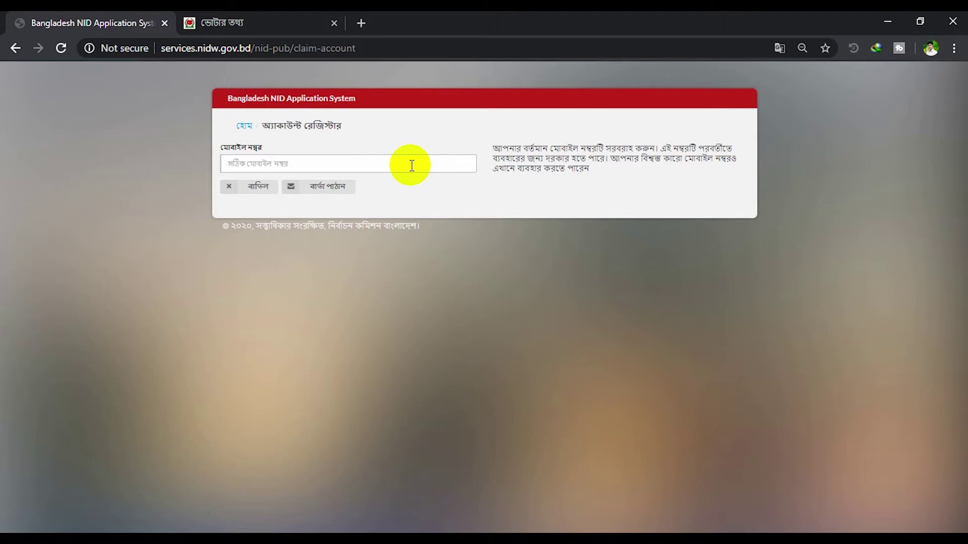
left_click(412, 166)
type("01819890")
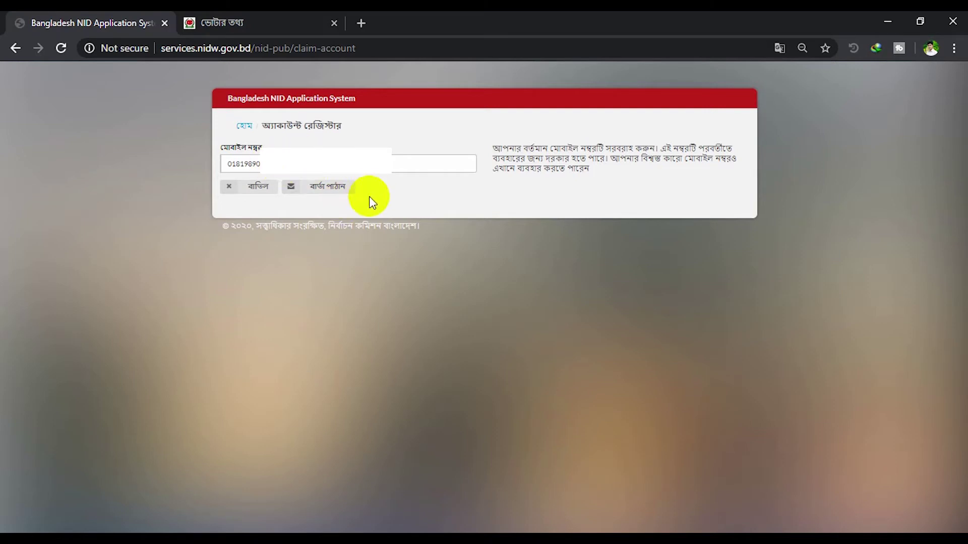
left_click(338, 195)
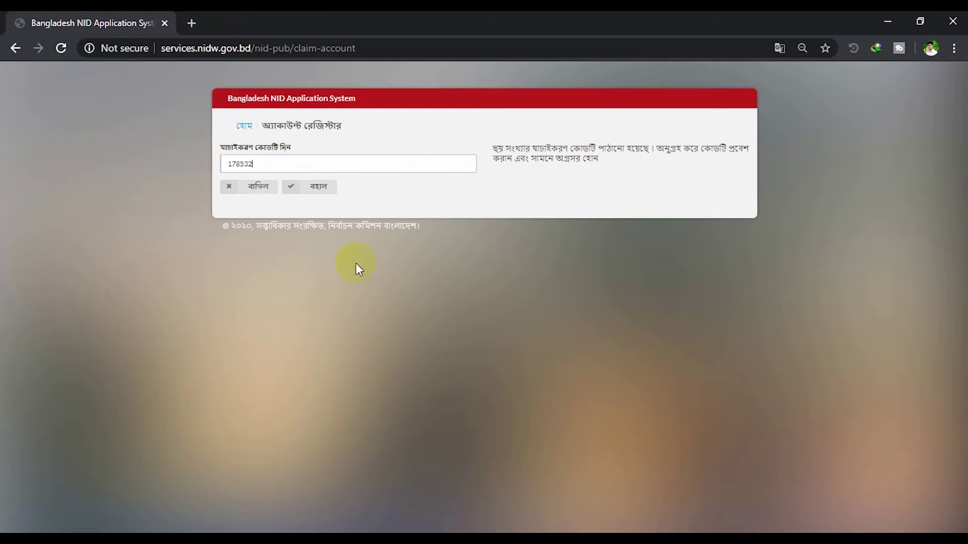
left_click(319, 187)
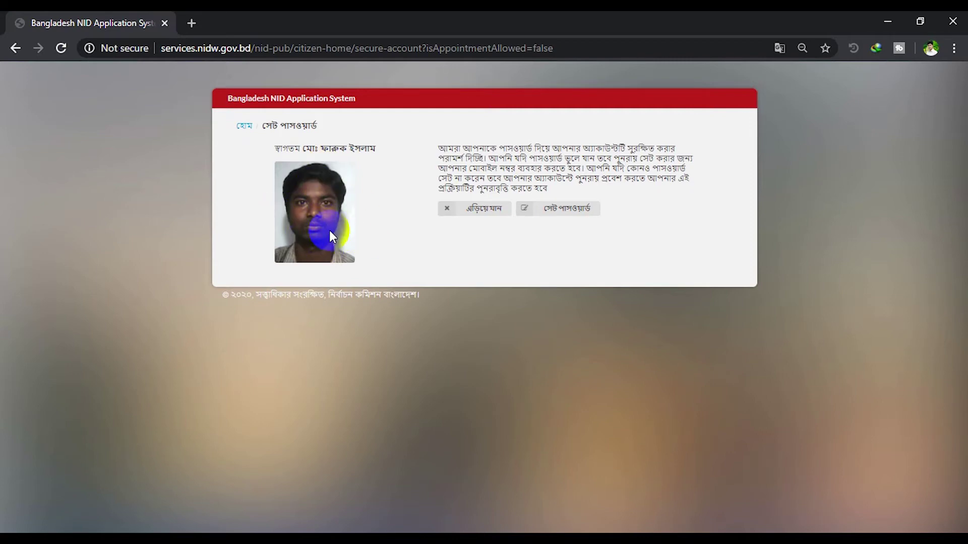
Set a username plus a matching password and confirmation, then save them with আপডেট
left_click(588, 209)
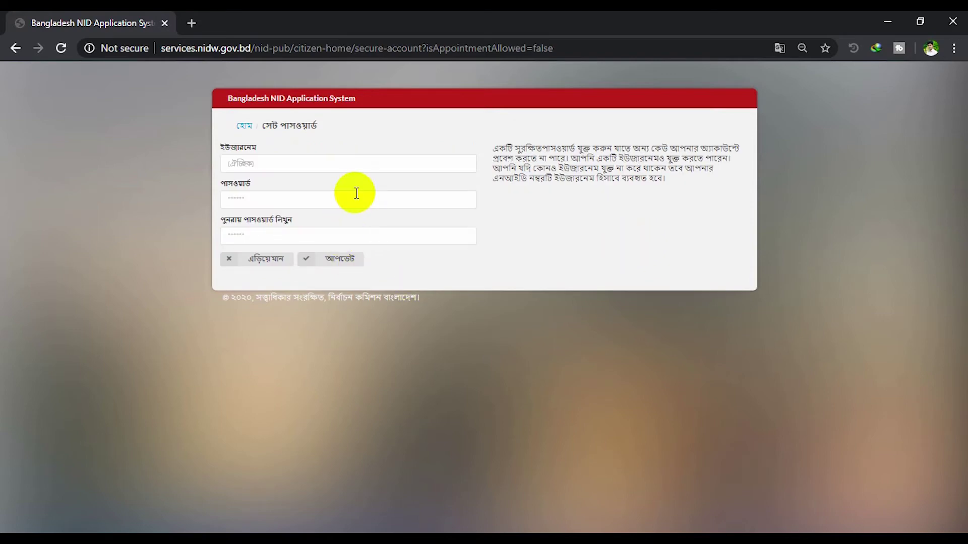
left_click(345, 158)
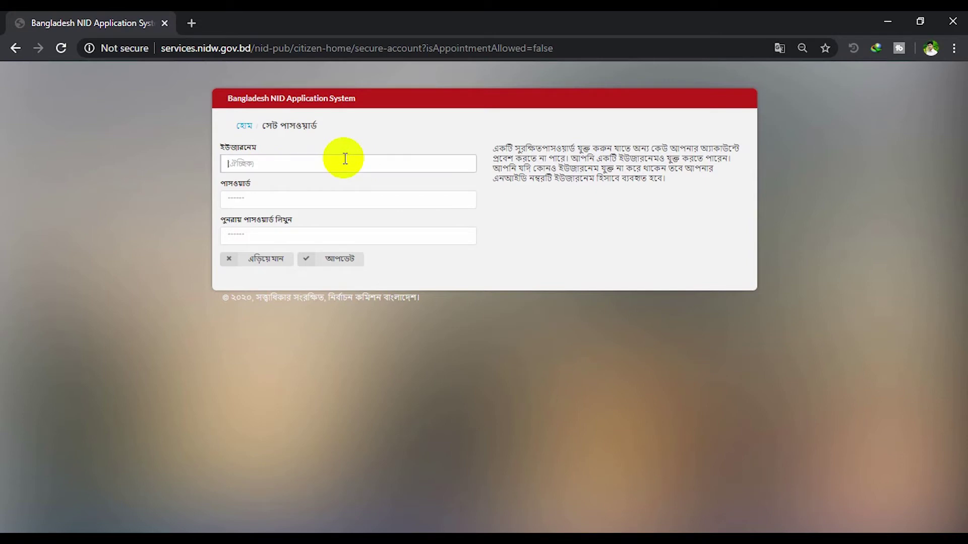
type("Faruk1982")
key("Tab")
type("•••")
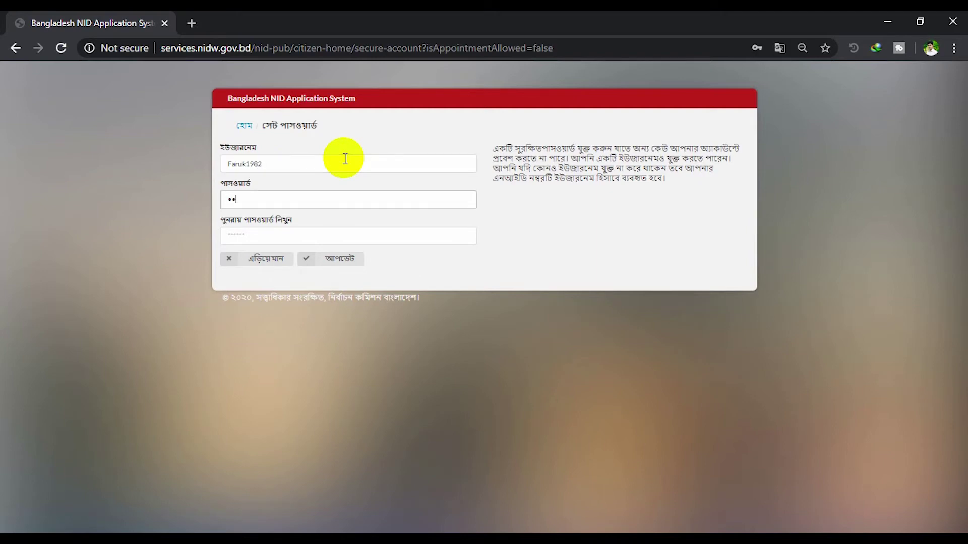
type("••")
key("BackSpace")
key("BackSpace")
key("BackSpace")
type("••••••")
key("Tab")
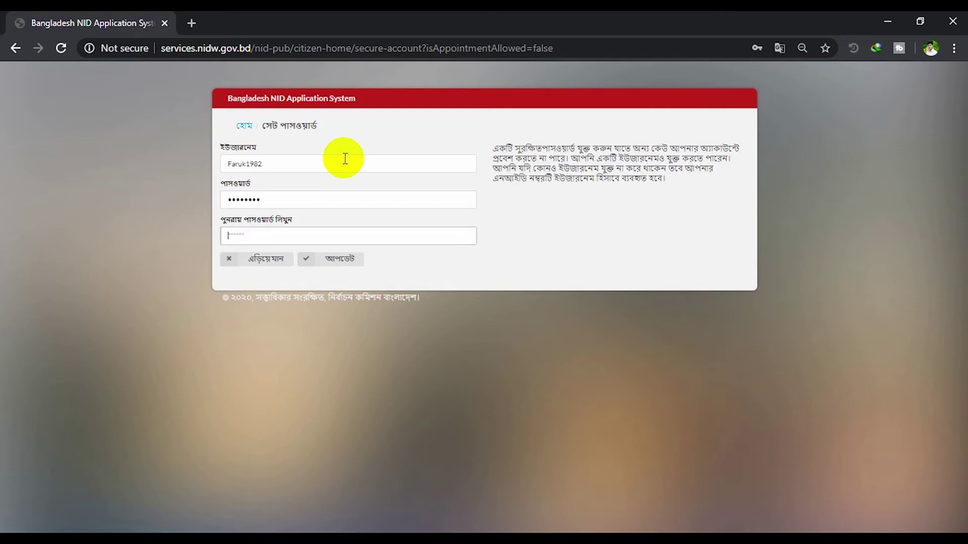
type("•••••")
key("Tab")
left_click(292, 165)
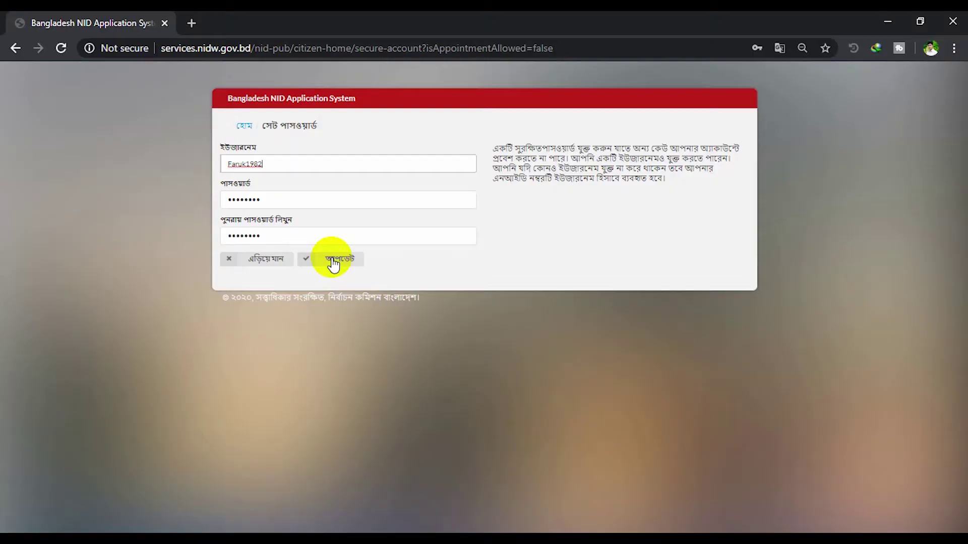
left_click(338, 261)
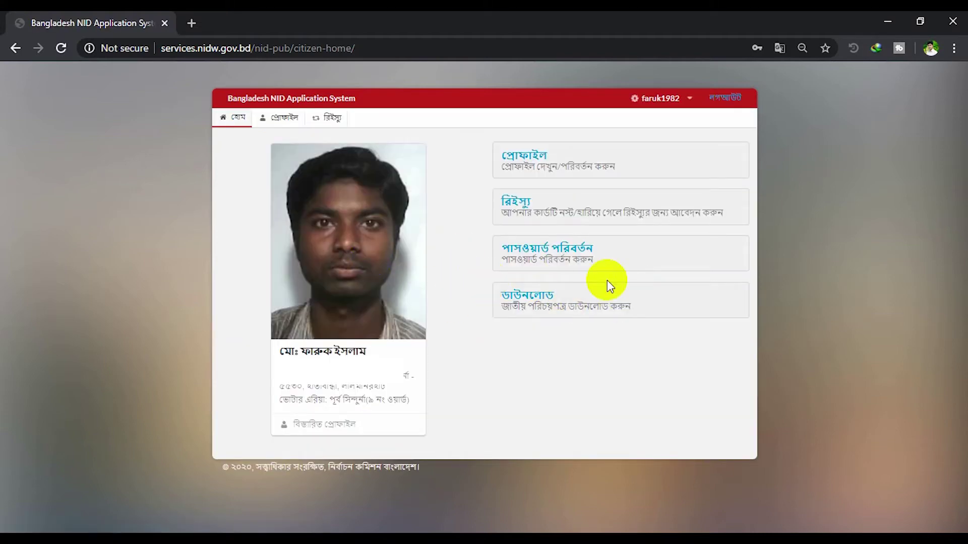
Open the profile for editing and accept the correction fee notice
left_click(531, 155)
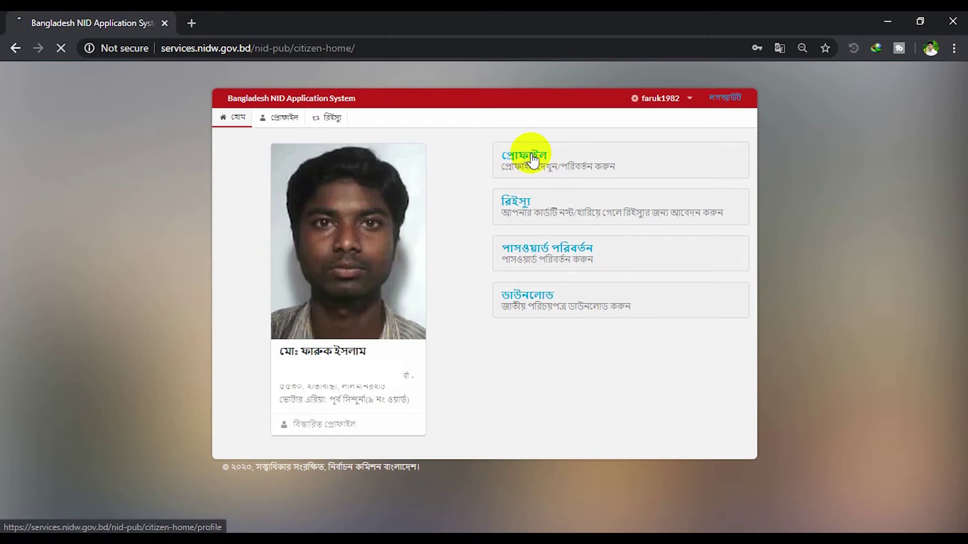
scroll(503, 319, "down", 1)
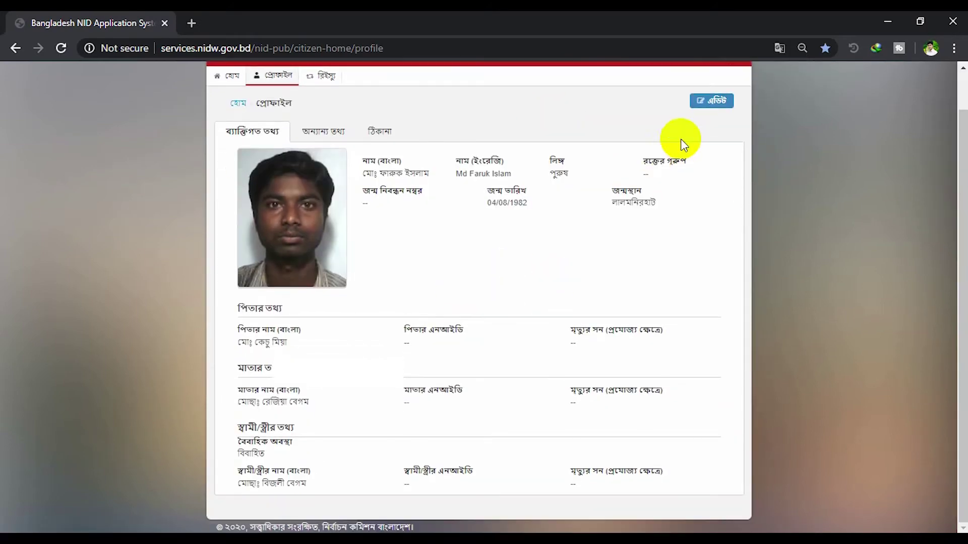
left_click(710, 101)
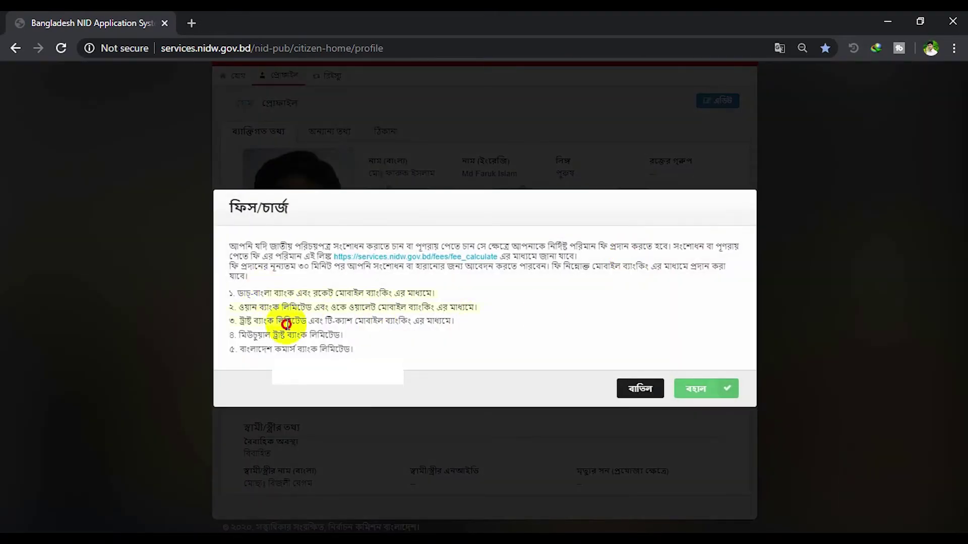
left_click(689, 389)
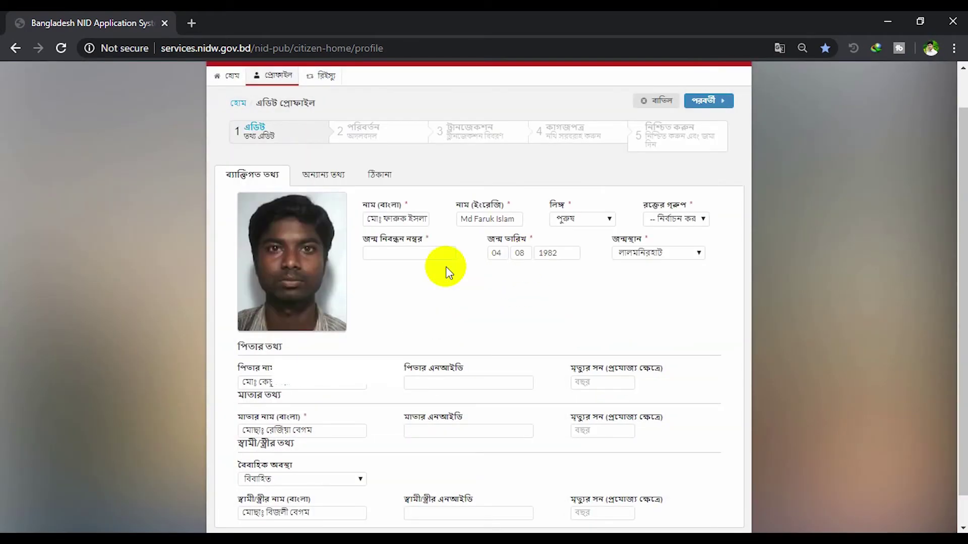
scroll(487, 315, "down", 1)
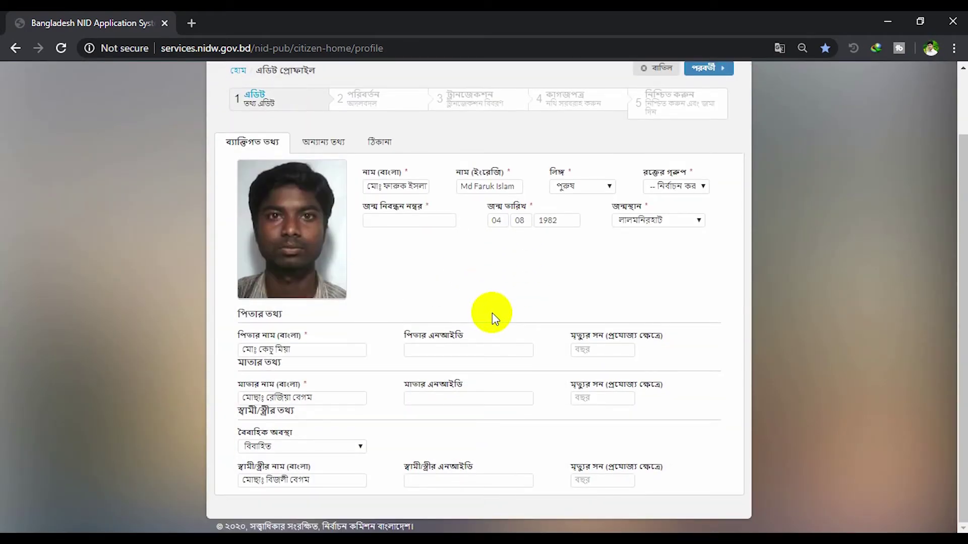
scroll(496, 300, "up", 2)
Replace the Bangla name with the citizen's corrected name and set blood group to AB+
left_click(403, 256)
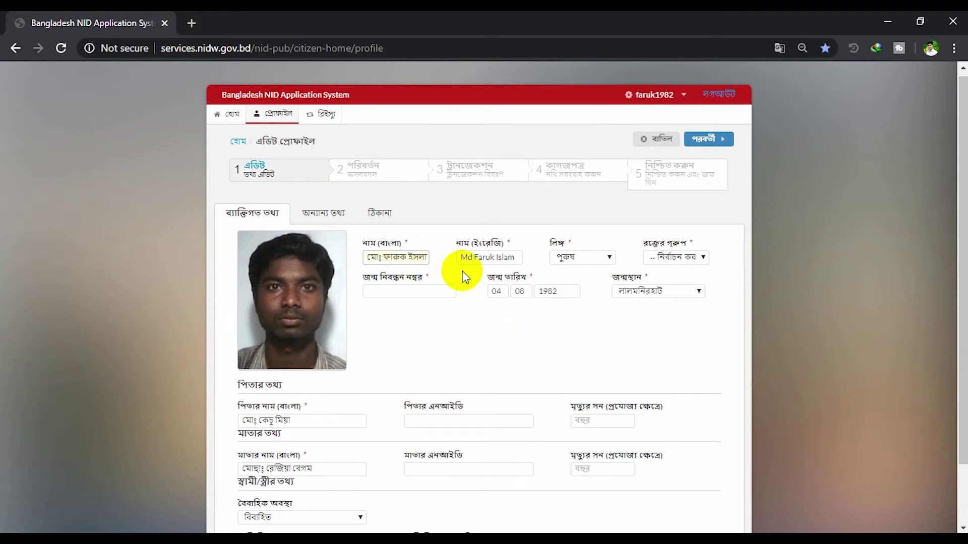
type("মোঃ ব")
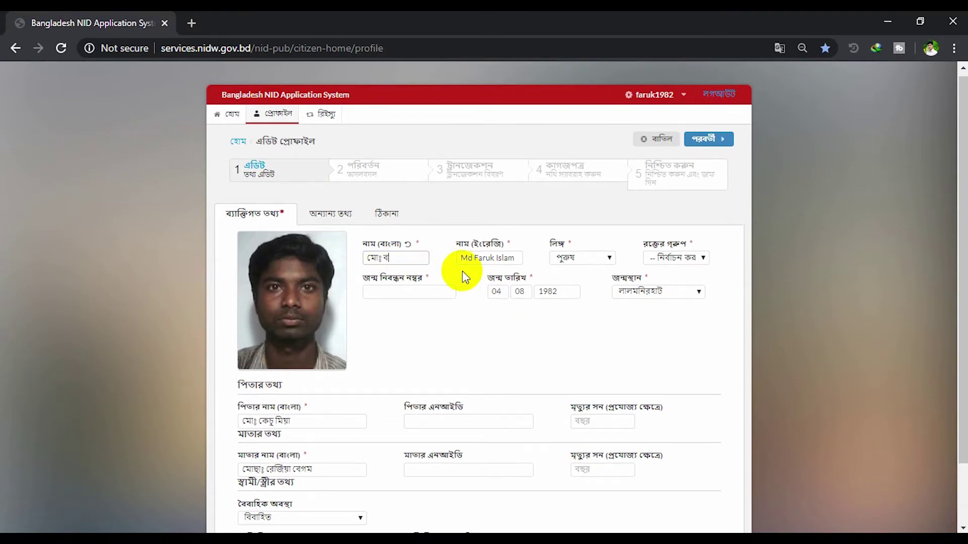
type(" ফার")
key("BackSpace")
key("BackSpace")
key("BackSpace")
key("BackSpace")
left_click(697, 258)
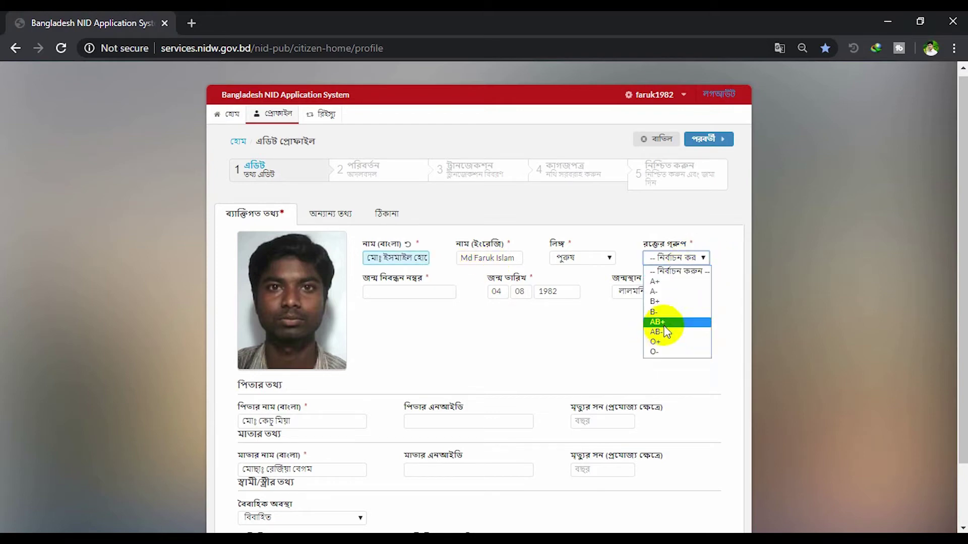
left_click(666, 323)
Fill the mobile number from the saved suggestion under other information, then show the address section
scroll(619, 376, "down", 2)
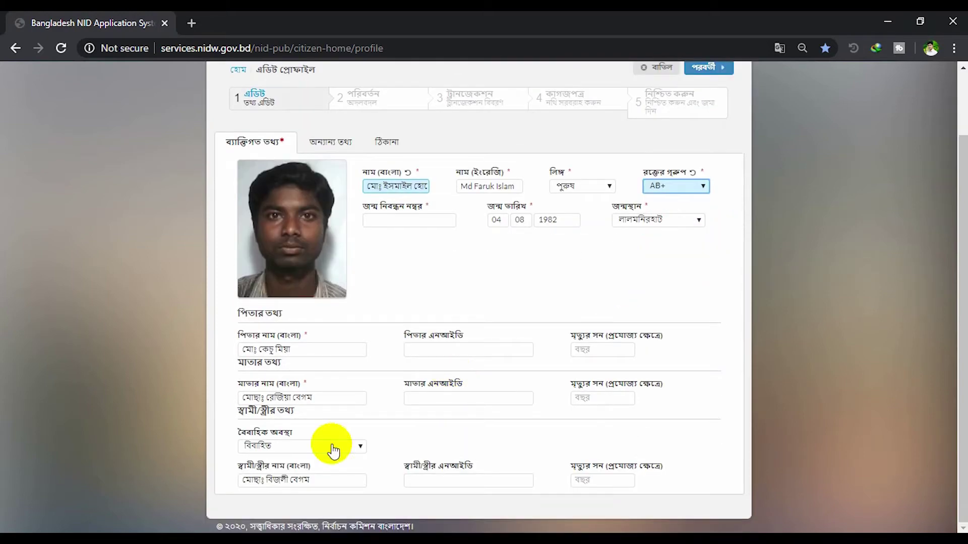
left_click(321, 143)
left_click(286, 330)
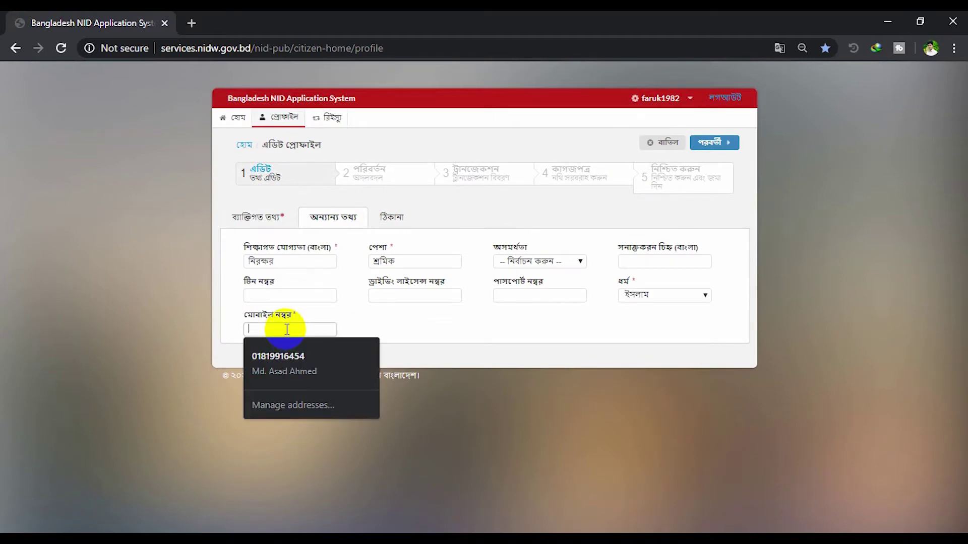
left_click(272, 359)
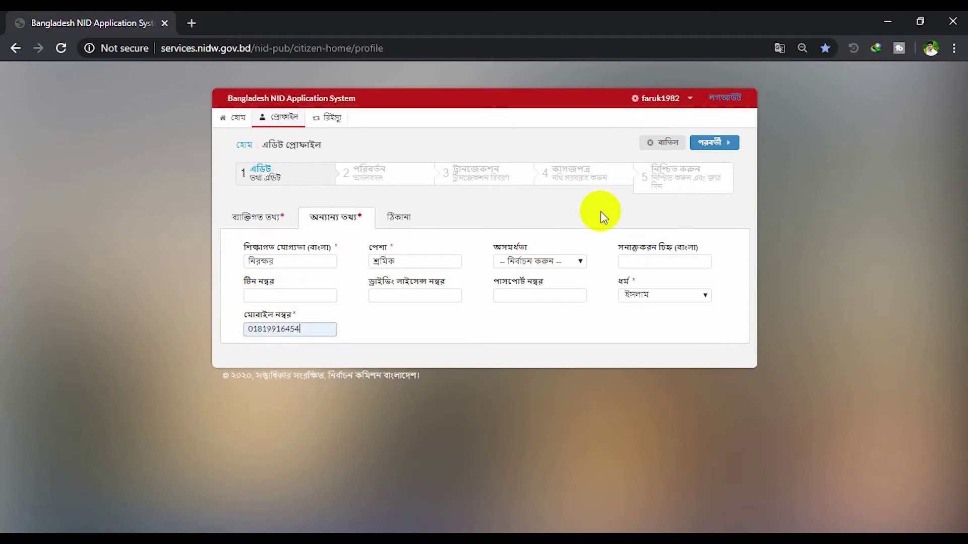
left_click(405, 220)
Enter the missing birth registration number in the flagged field and submit the edits
left_click(712, 141)
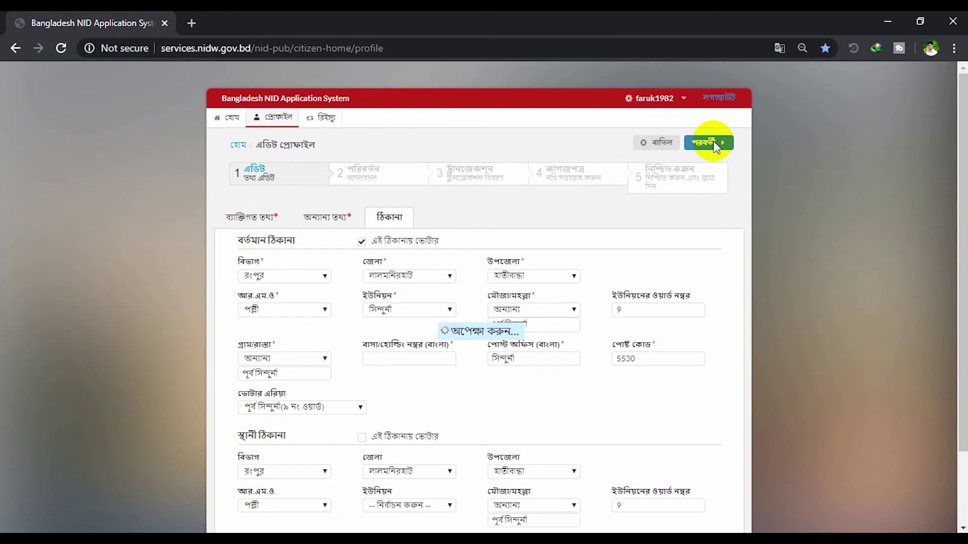
left_click(423, 322)
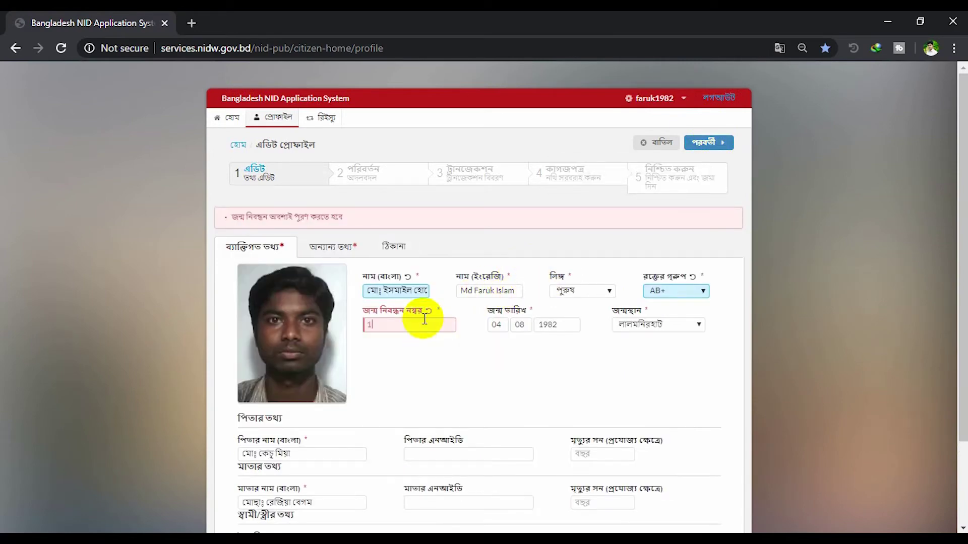
left_click(699, 144)
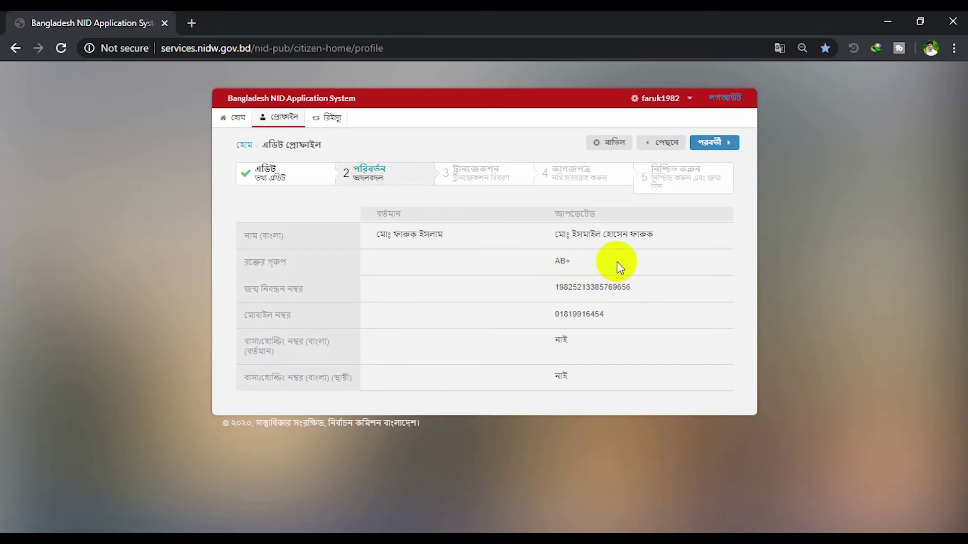
Review the old-versus-updated changes table and accept it with পরবর্তী
left_click_drag(378, 234, 432, 234)
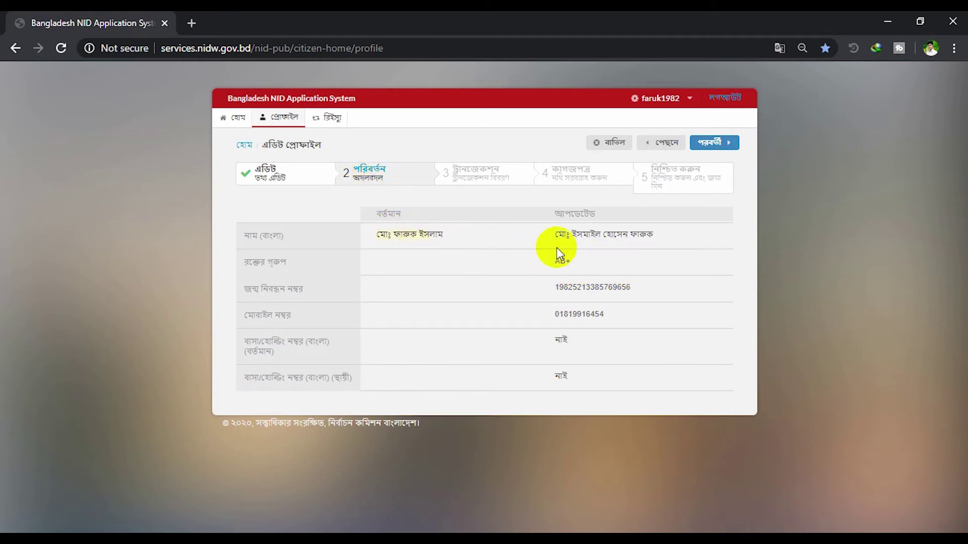
left_click_drag(562, 234, 676, 244)
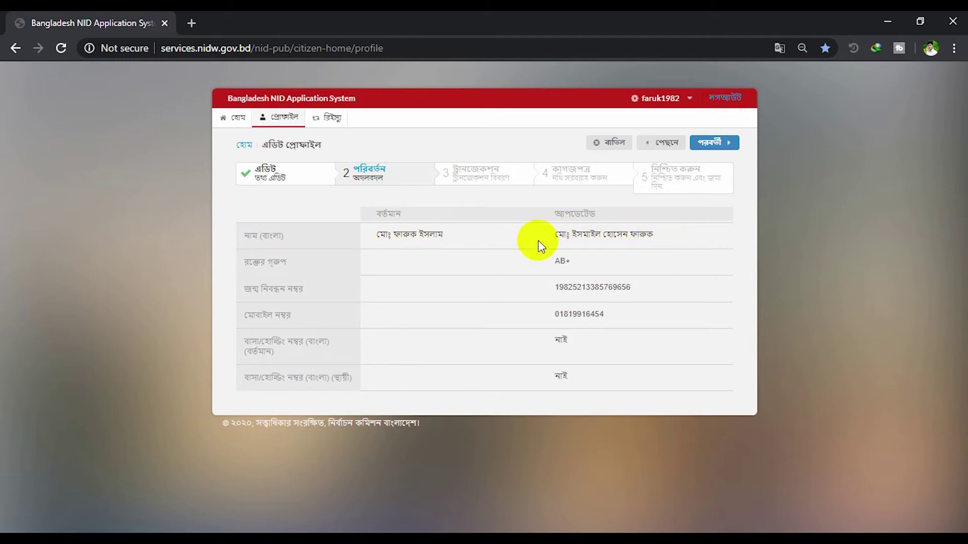
left_click(718, 142)
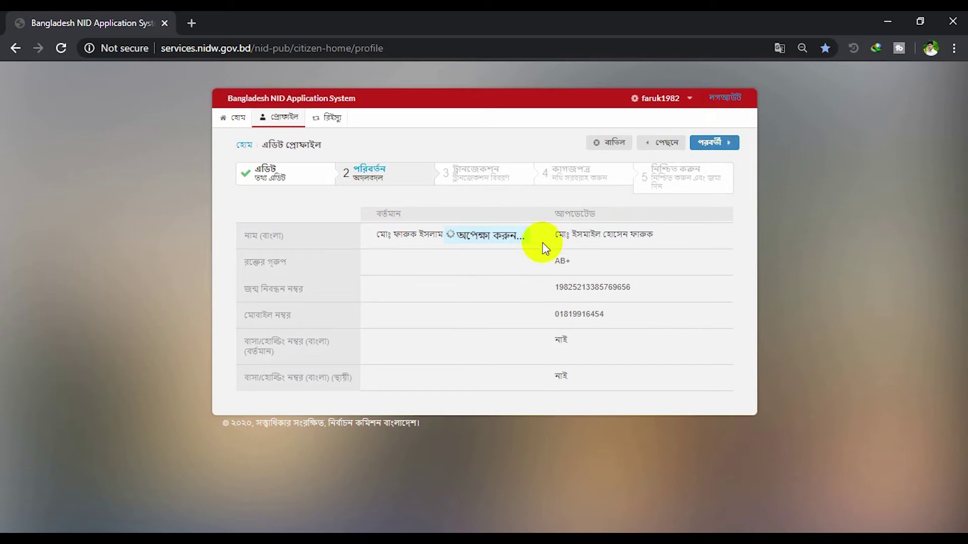
Advance to step 3 (ট্রানজেকশন) and check the 0 BDT deposit and Regular delivery type
left_click(738, 145)
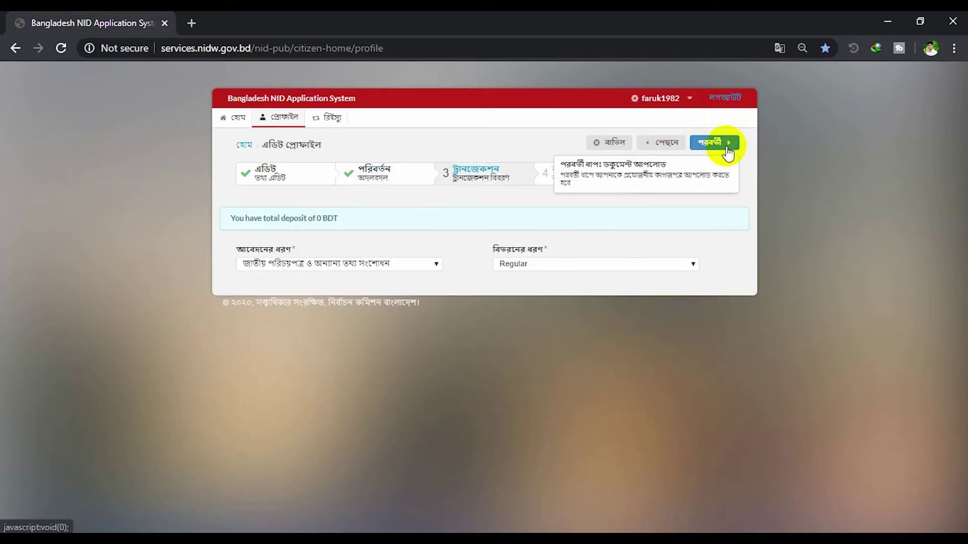
left_click_drag(234, 218, 341, 217)
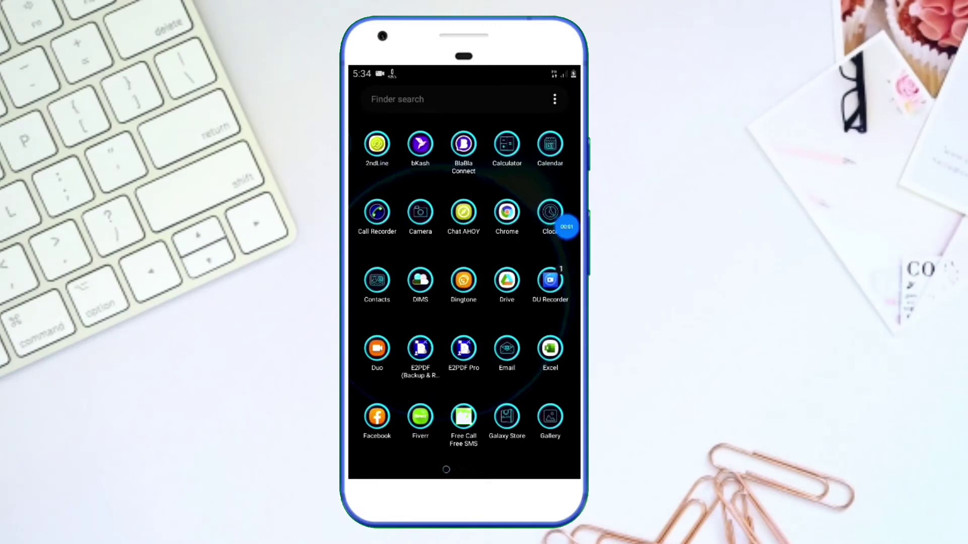
Launch Rocket from the phone's app drawer and log in with the PIN
scroll(464, 282, "right", 3)
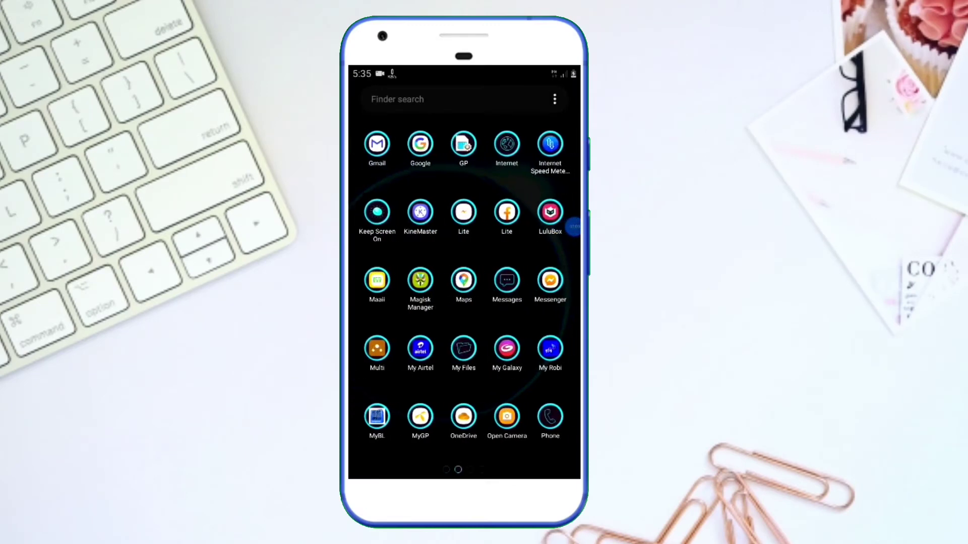
scroll(463, 282, "right", 3)
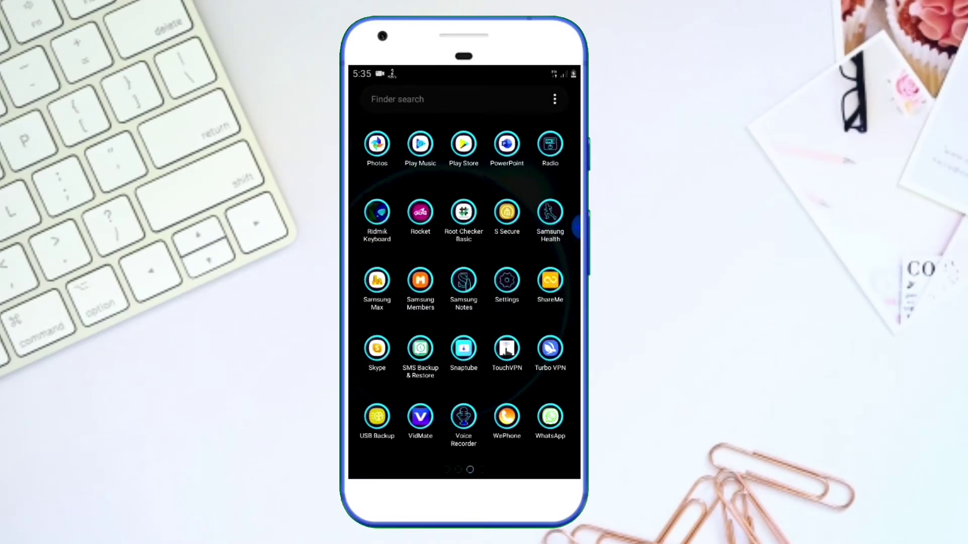
left_click(420, 212)
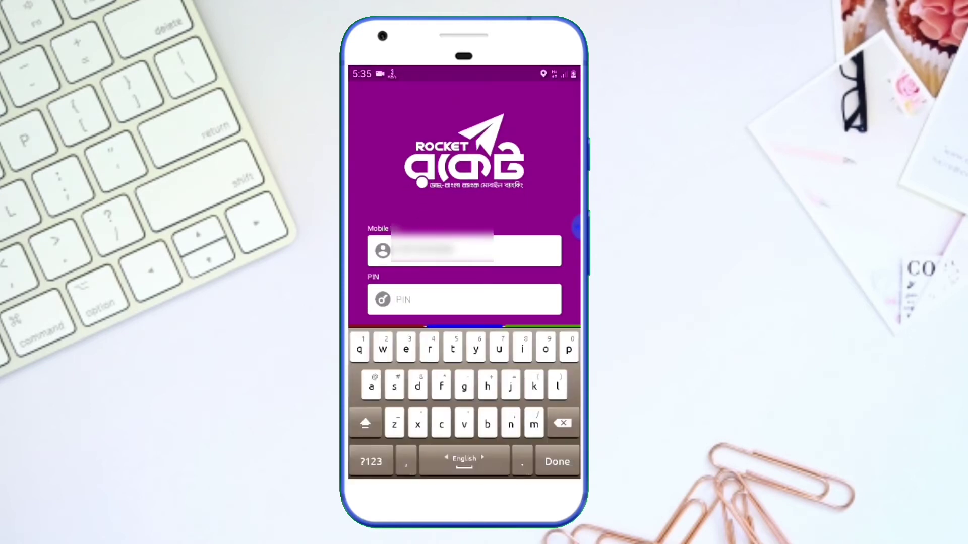
type("•••6")
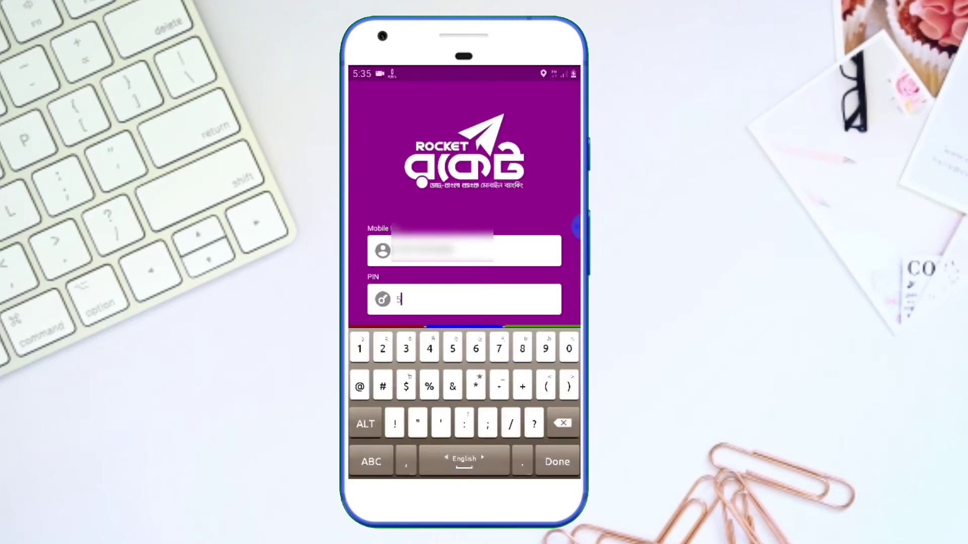
key("Return")
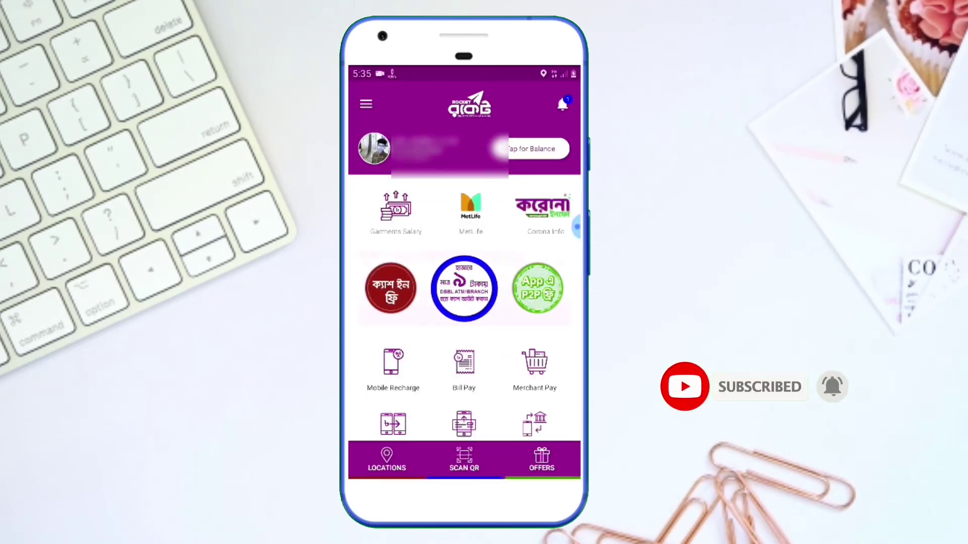
Pick biller 1000 (EC Bangladesh) and fill NID number, application type 1, Other beneficiary, amount 115
left_click(464, 363)
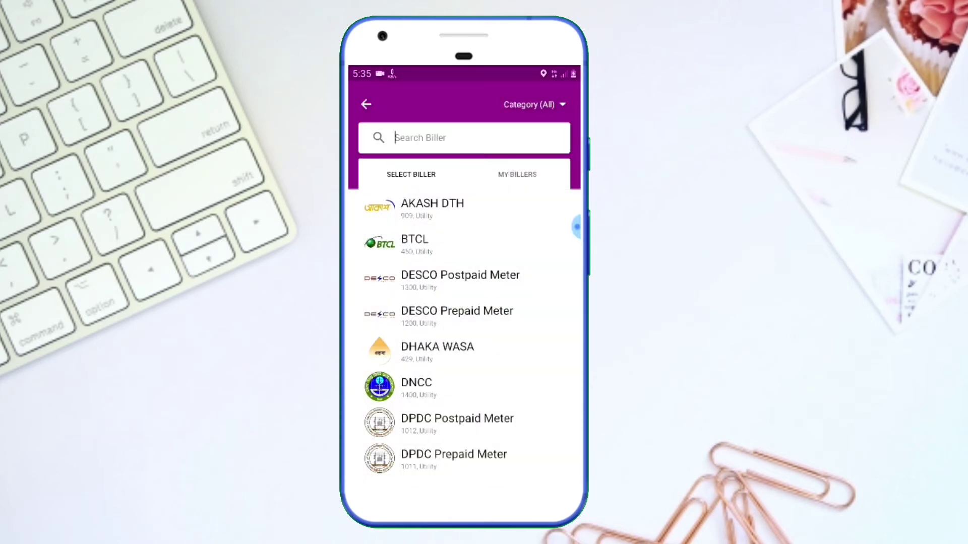
left_click(371, 462)
type("1000")
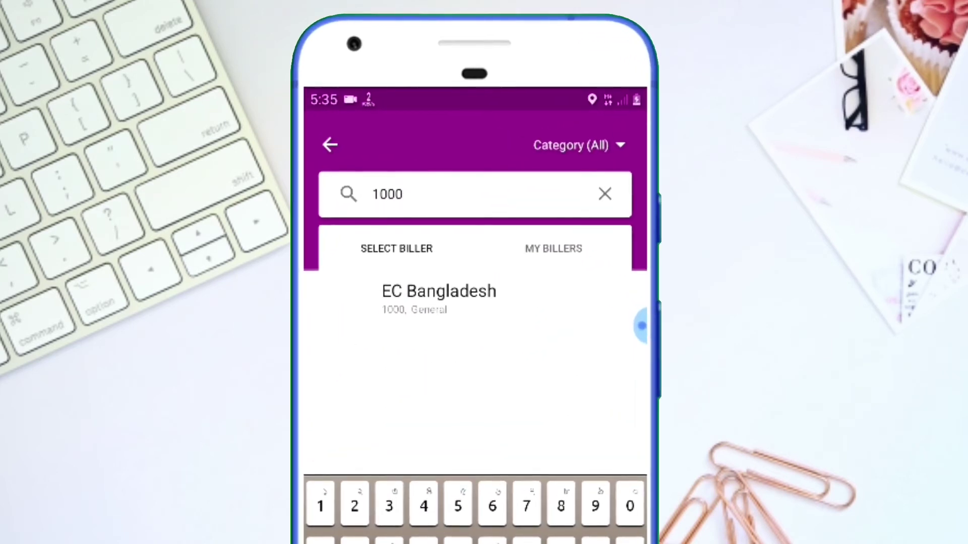
left_click(439, 298)
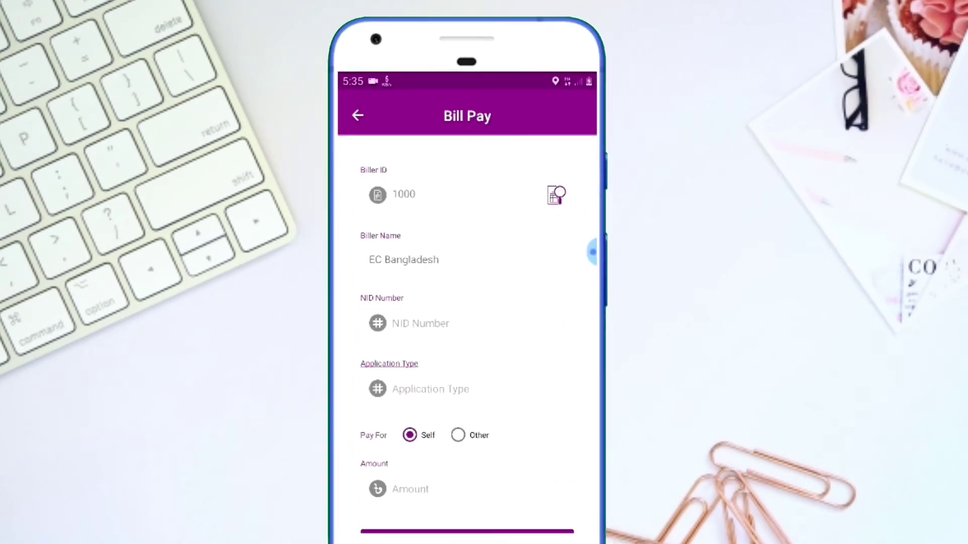
left_click(641, 325)
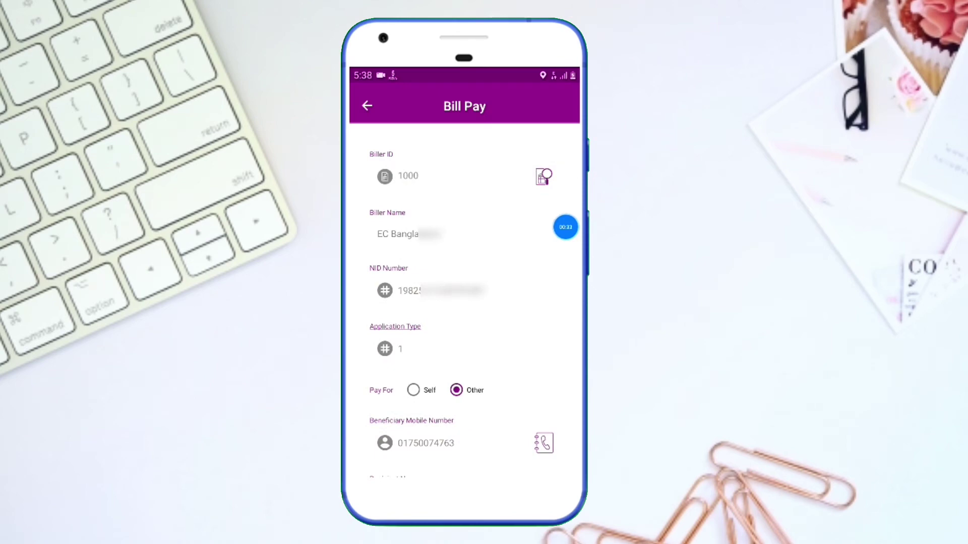
scroll(474, 297, "down", 2)
mouse_move(565, 227)
left_mouse_down()
mouse_move(501, 242)
mouse_move(565, 246)
left_mouse_up()
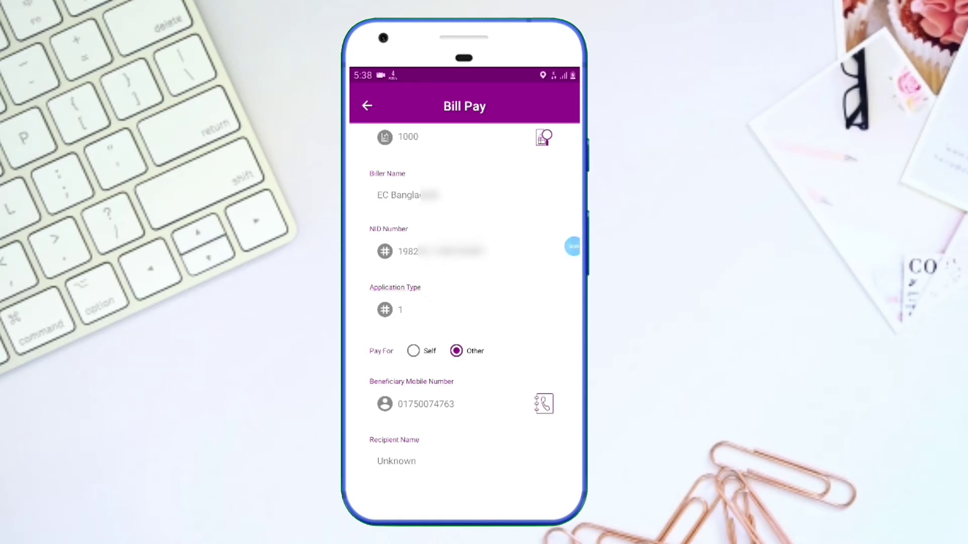
scroll(464, 298, "down", 2)
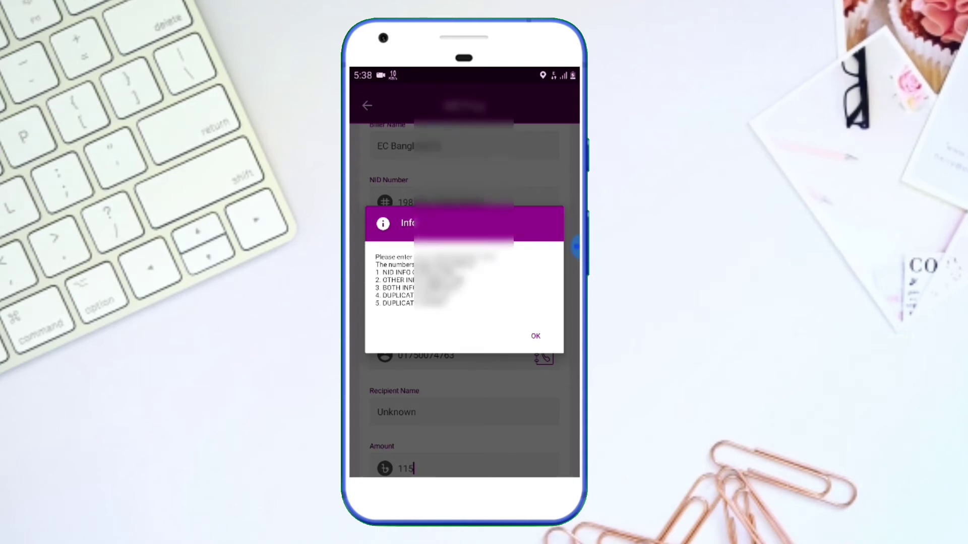
Dismiss the application-type notice and validate the bill, confirming the 115.0 taka amount
key("Escape")
scroll(465, 302, "down", 2)
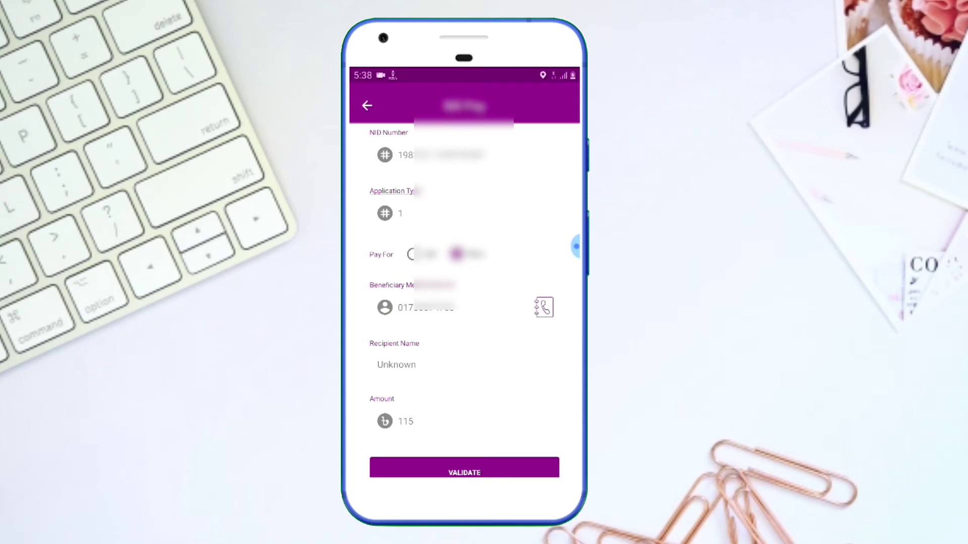
scroll(464, 302, "down", 1)
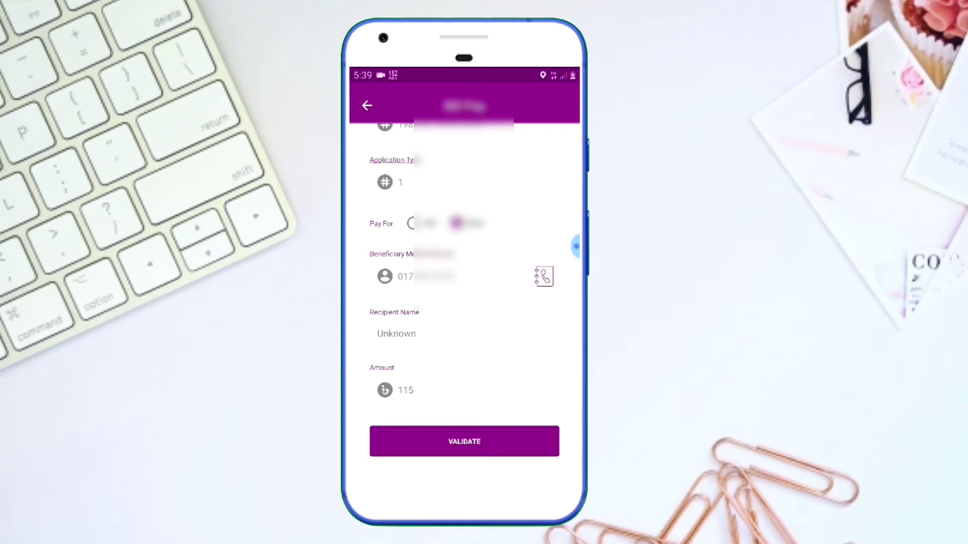
left_click(575, 246)
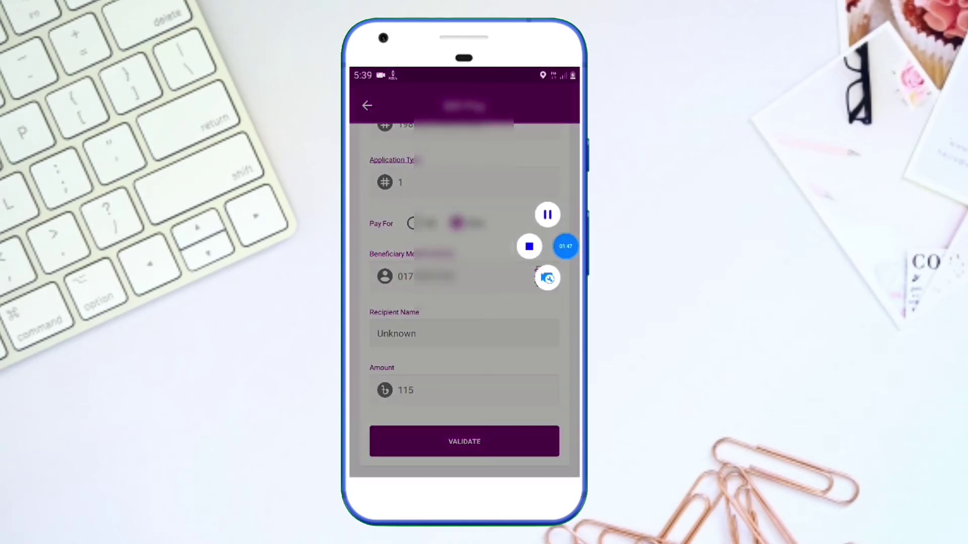
left_click(565, 246)
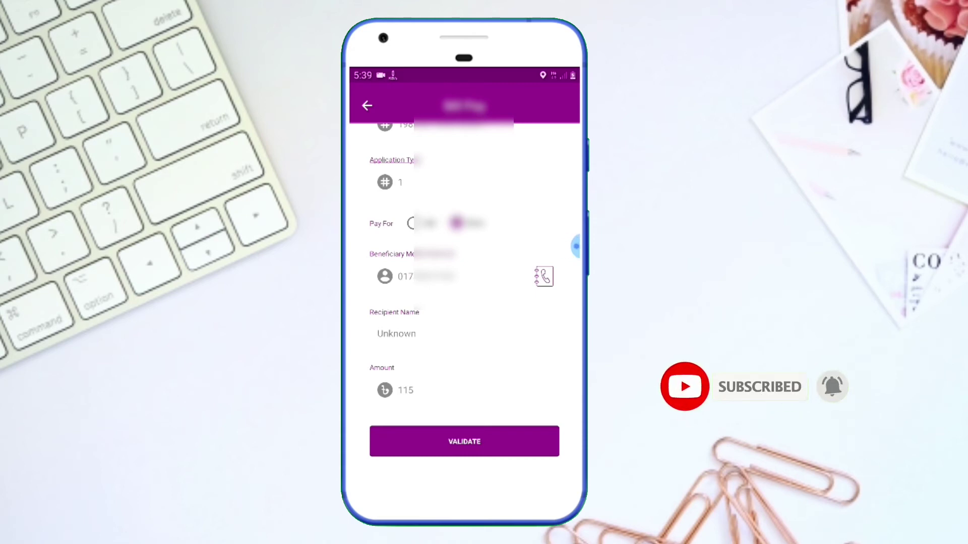
left_click(465, 442)
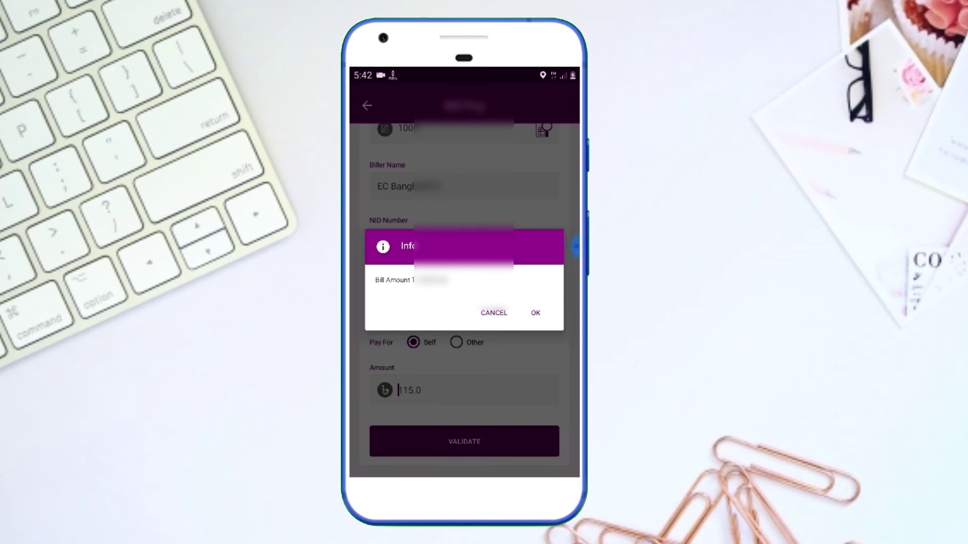
Accept the 115 taka bill, enter the account PIN, and confirm the Rocket bill payment
left_click(535, 313)
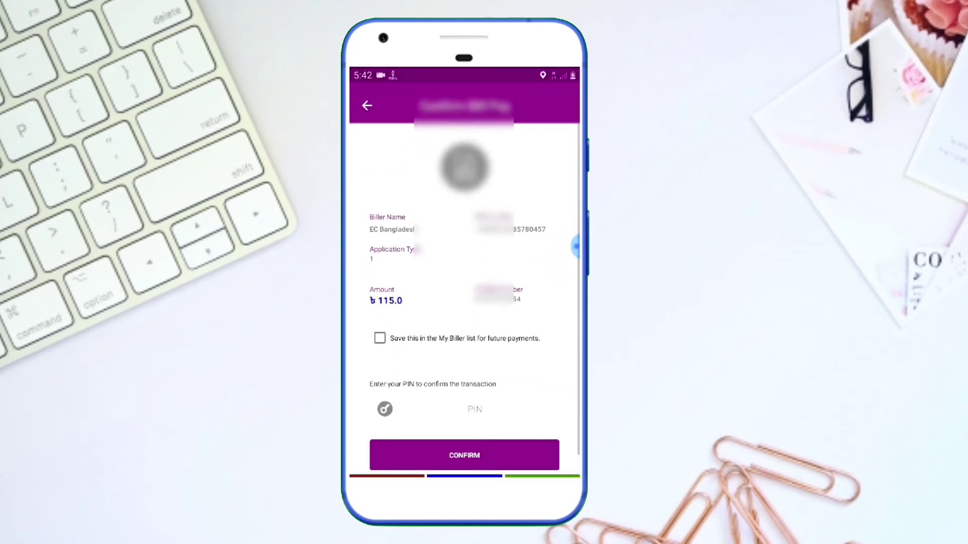
left_click_drag(577, 247, 550, 306)
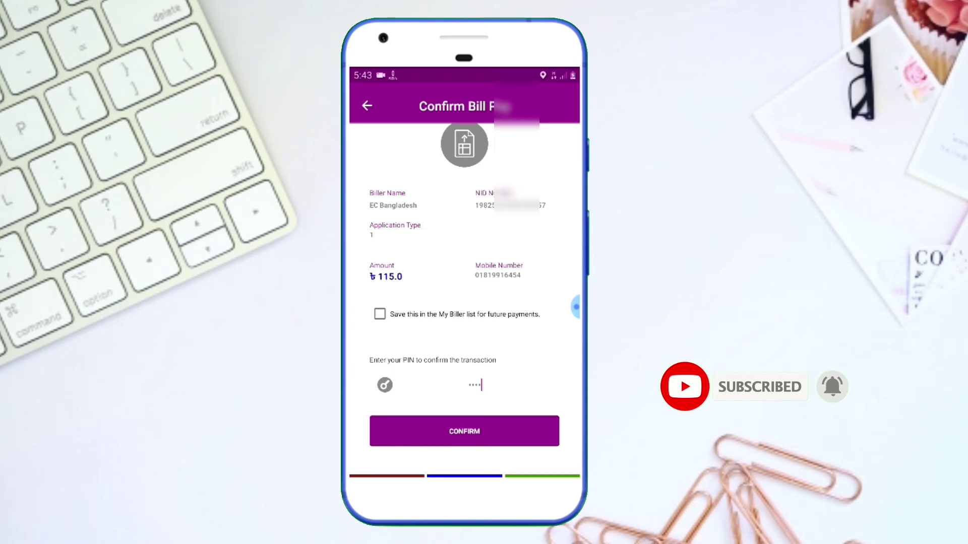
left_click(465, 431)
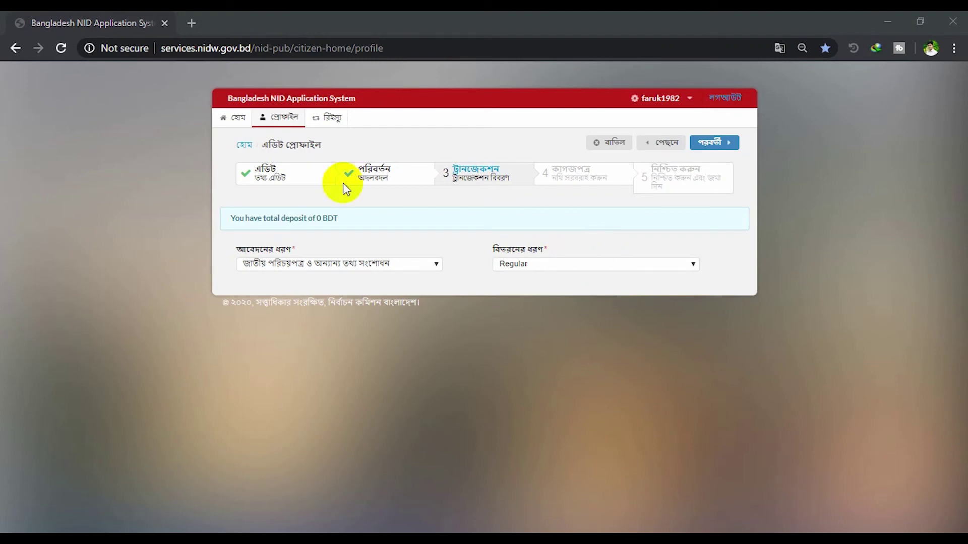
Reload the NID Application System page and confirm the reload so the deposit updates
left_click(441, 214)
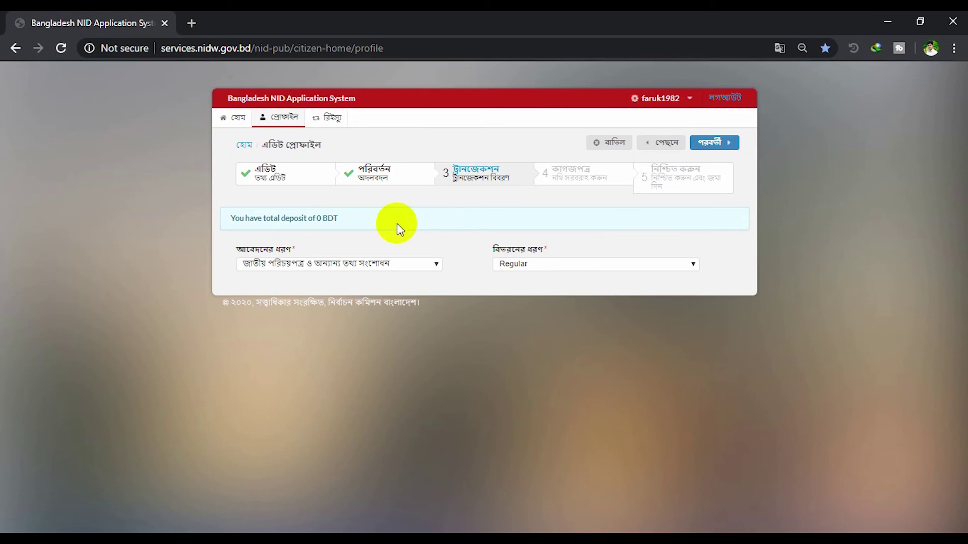
right_click(429, 214)
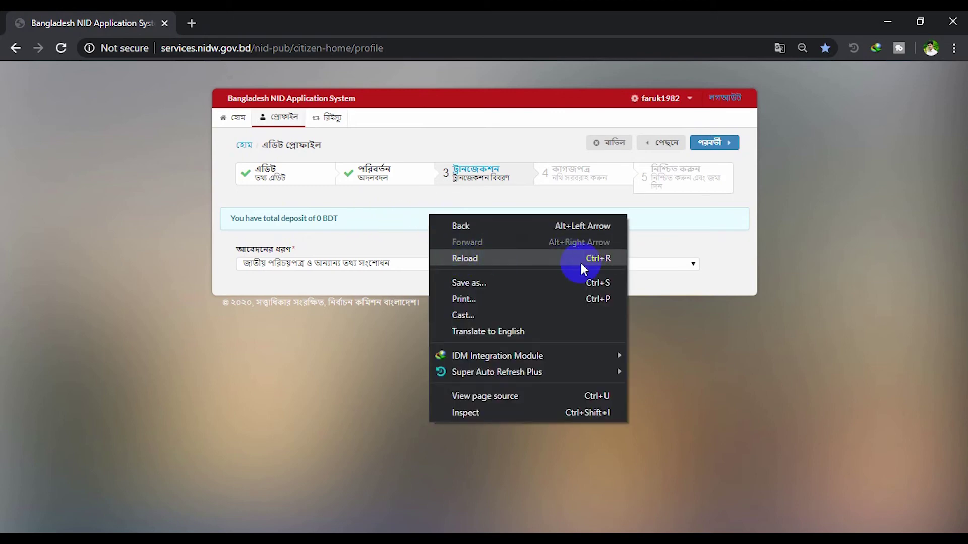
left_click(555, 257)
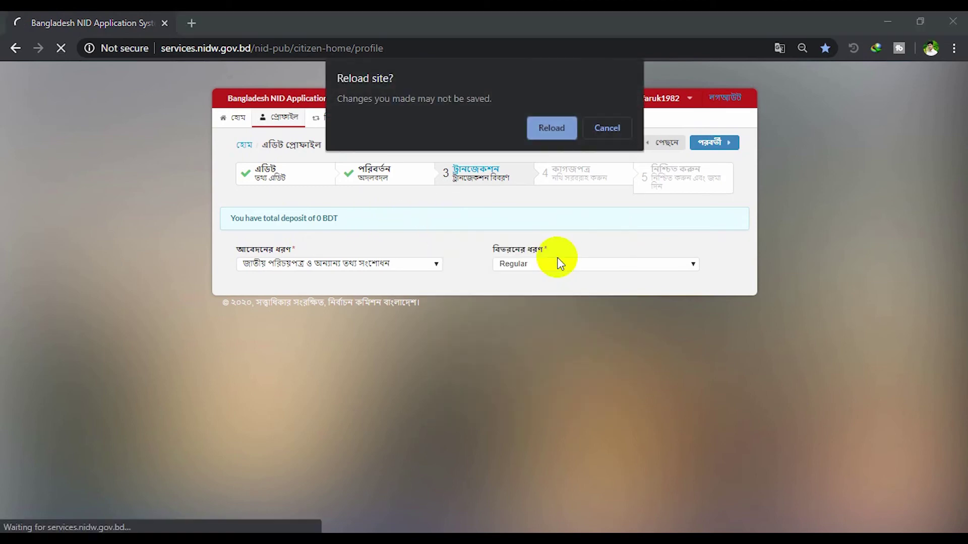
left_click(544, 129)
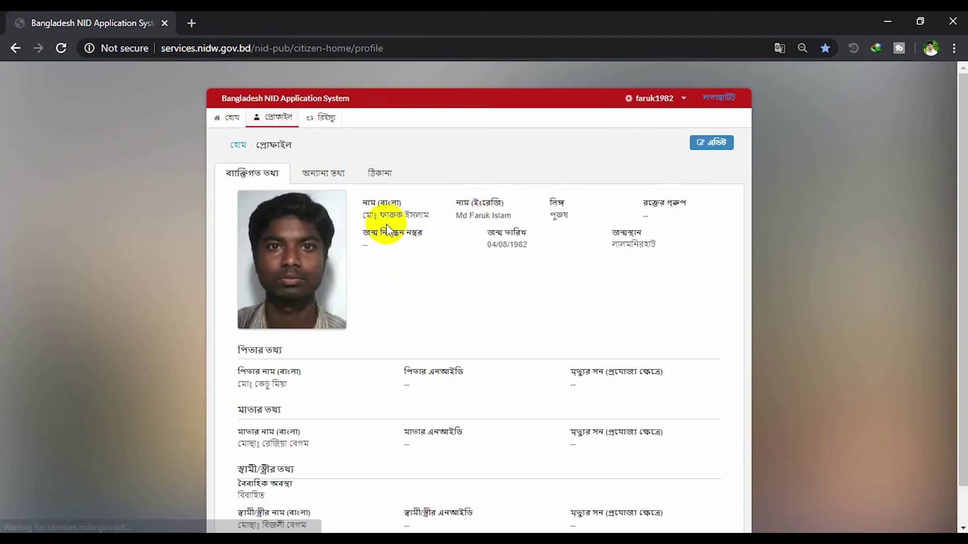
scroll(509, 277, "down", 1)
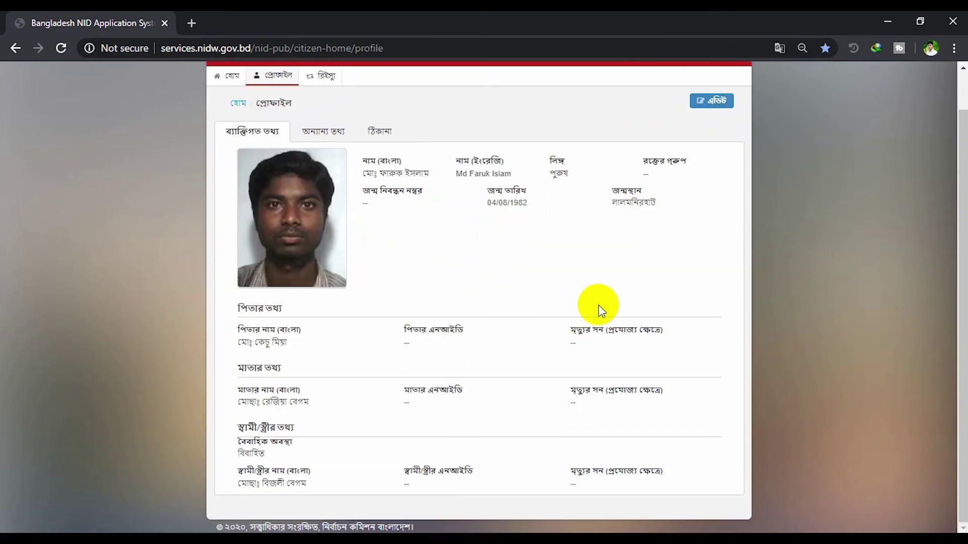
scroll(589, 283, "up", 1)
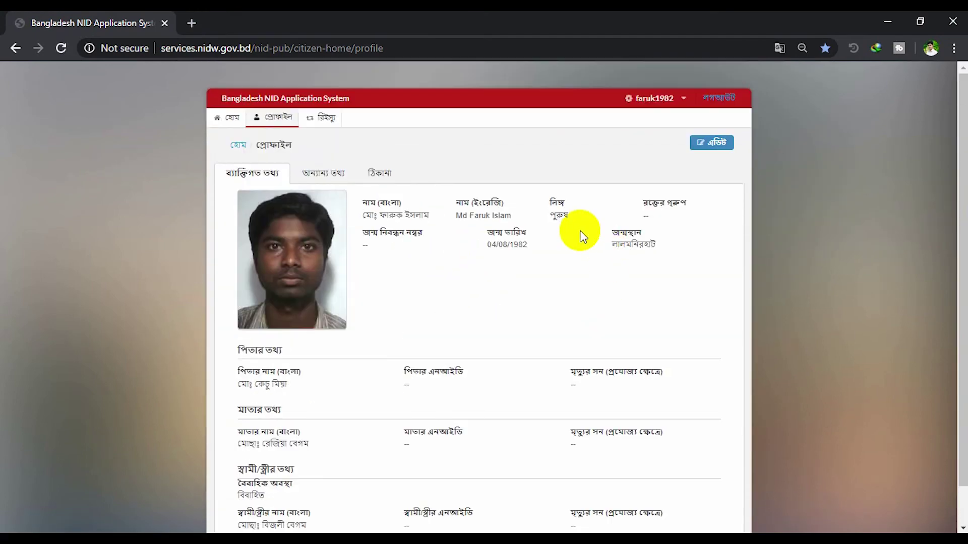
Open the profile for editing, enter the birth registration number, and retype the Bangla name
left_click(718, 151)
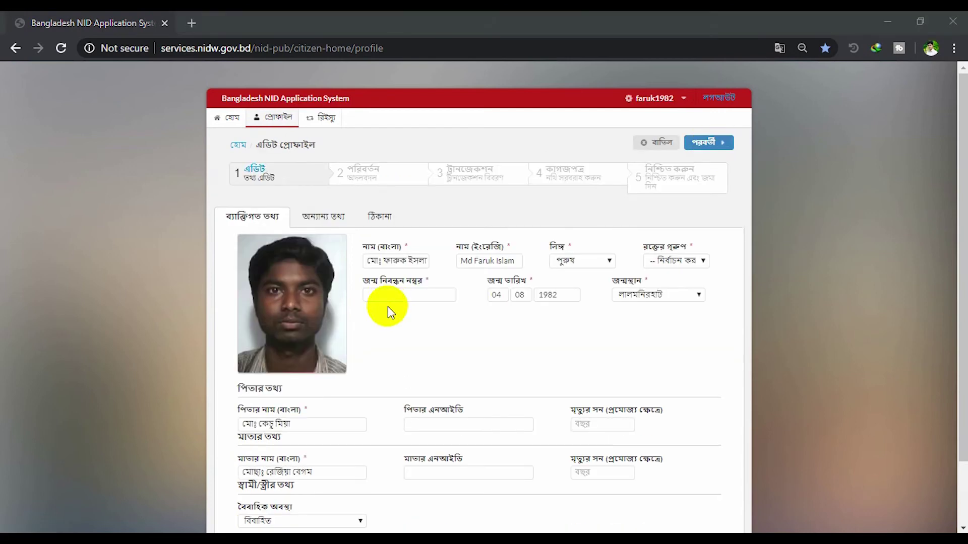
left_click(401, 294)
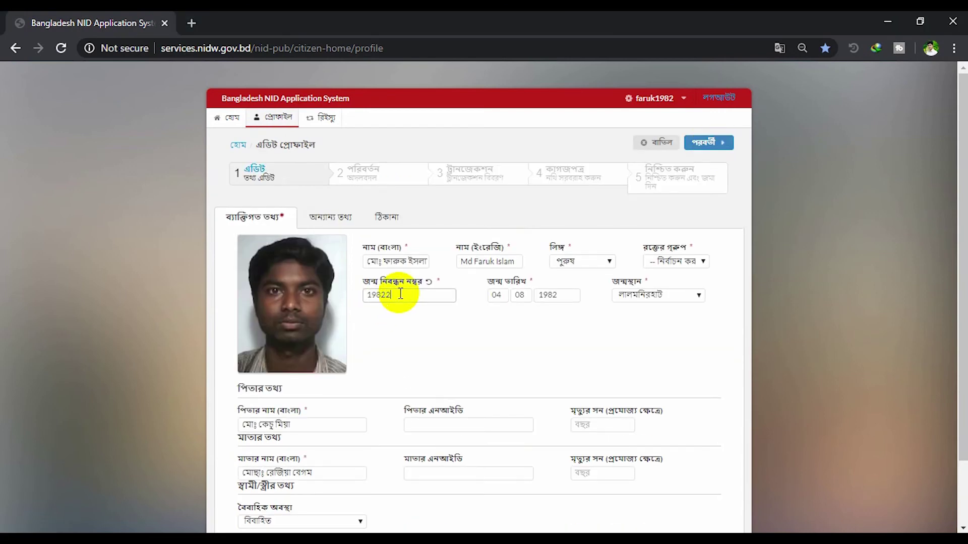
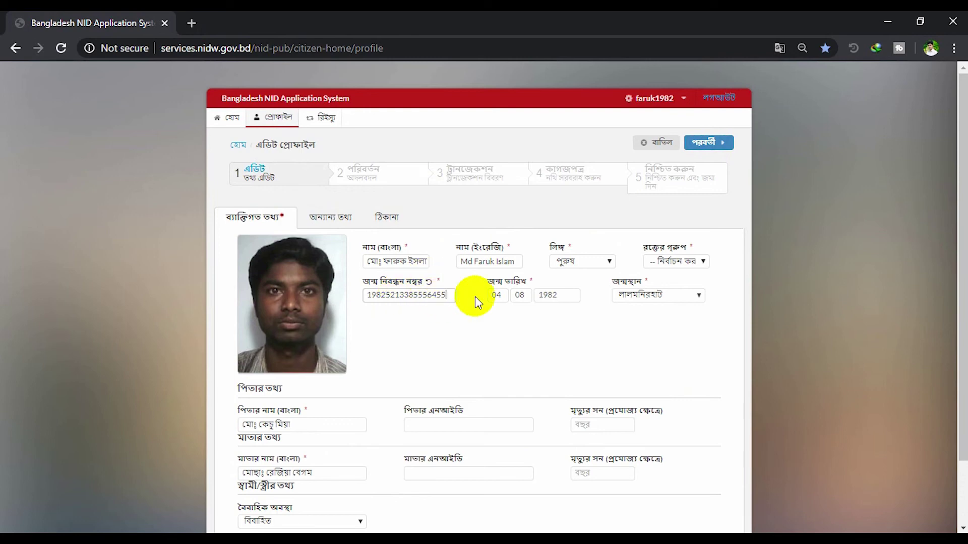
left_click(398, 259)
left_click(423, 262)
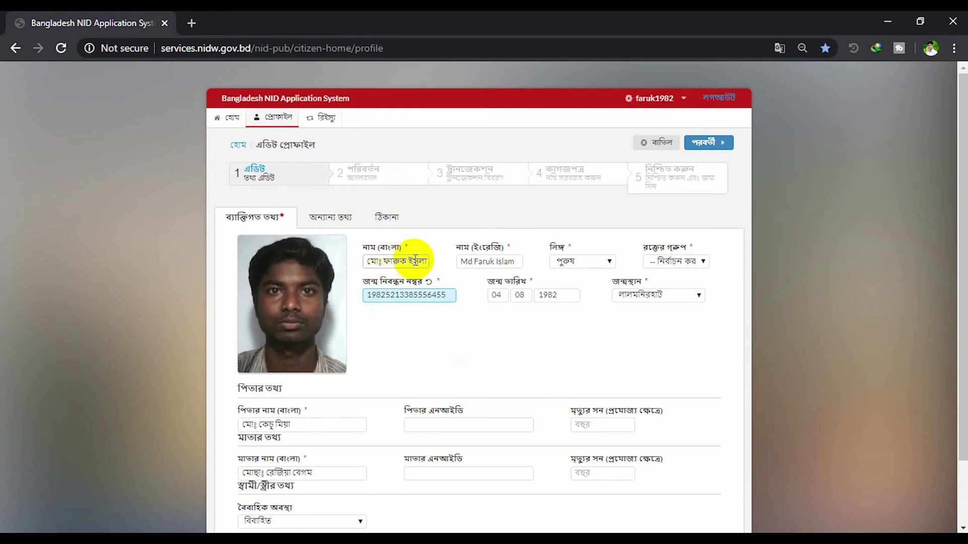
key("BackSpace")
key("BackSpace")
key("BackSpace")
key("BackSpace")
key("BackSpace")
key("BackSpace")
key("BackSpace")
key("BackSpace")
key("BackSpace")
key("BackSpace")
key("BackSpace")
key("BackSpace")
key("BackSpace")
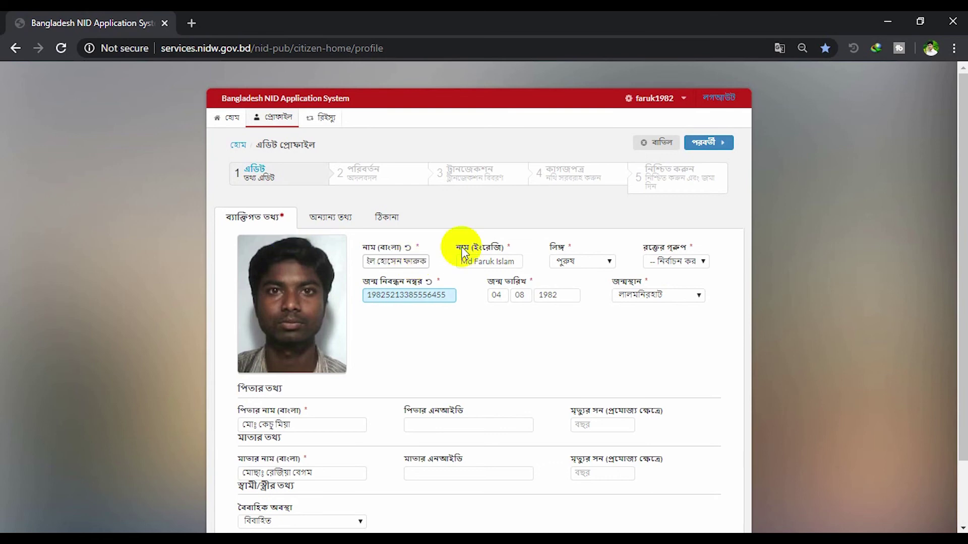
Review the other information and address fields, staying on the edit form when prompted to leave
scroll(352, 338, "down", 2)
left_click(318, 146)
left_click(300, 328)
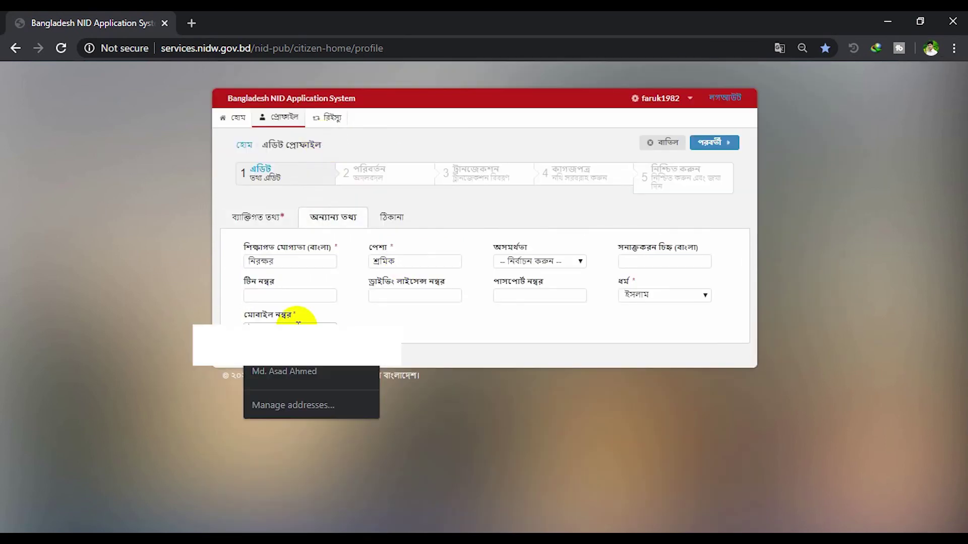
left_click(335, 126)
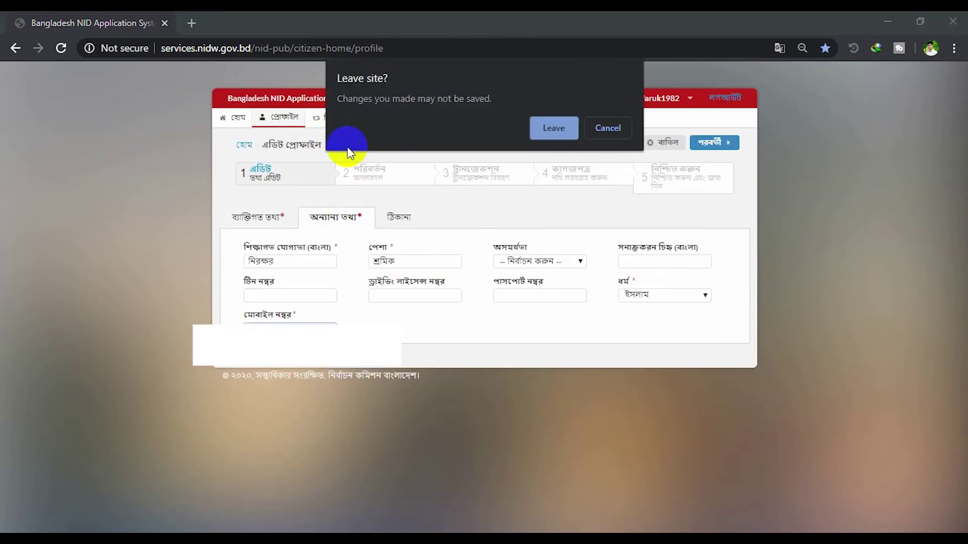
left_click(595, 128)
left_click(333, 117)
left_click(590, 152)
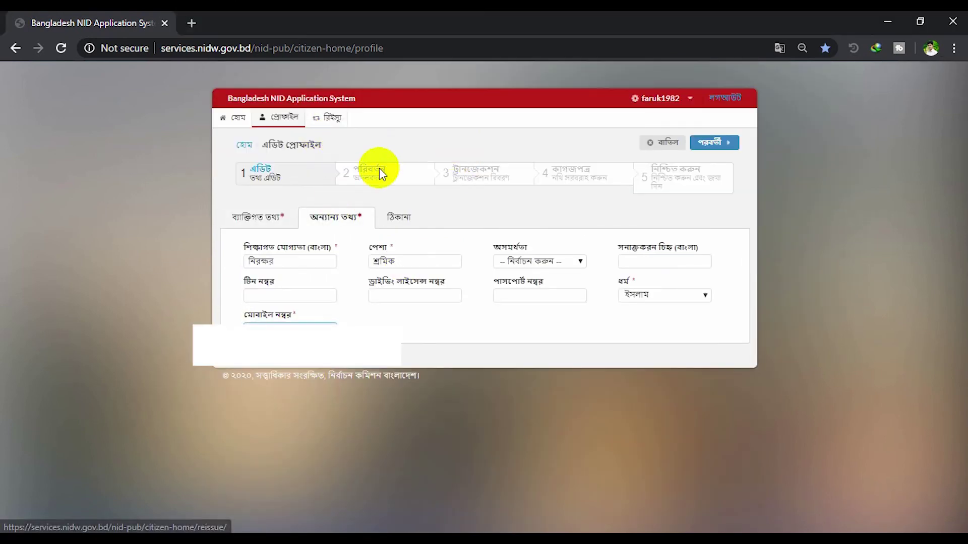
left_click(396, 218)
left_click(388, 357)
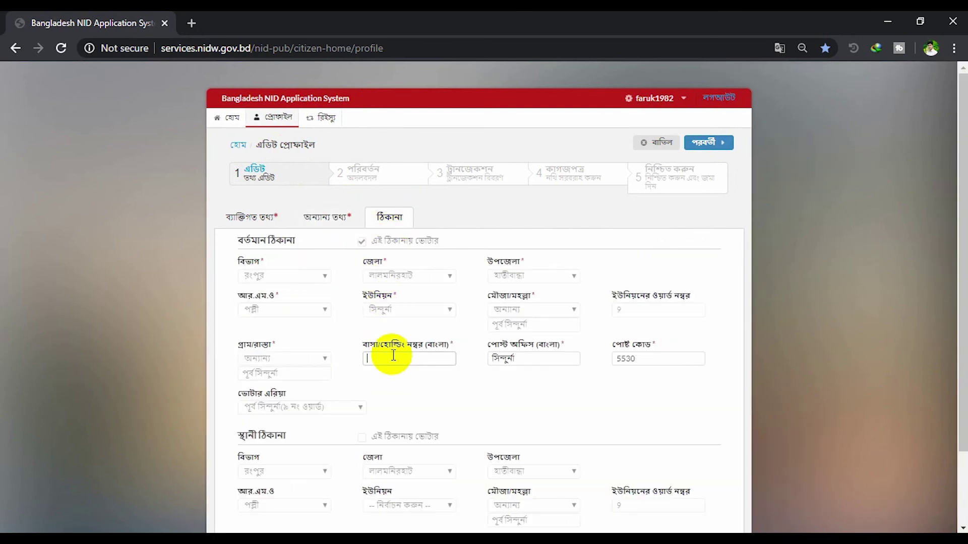
scroll(396, 431, "down", 2)
scroll(410, 458, "up", 2)
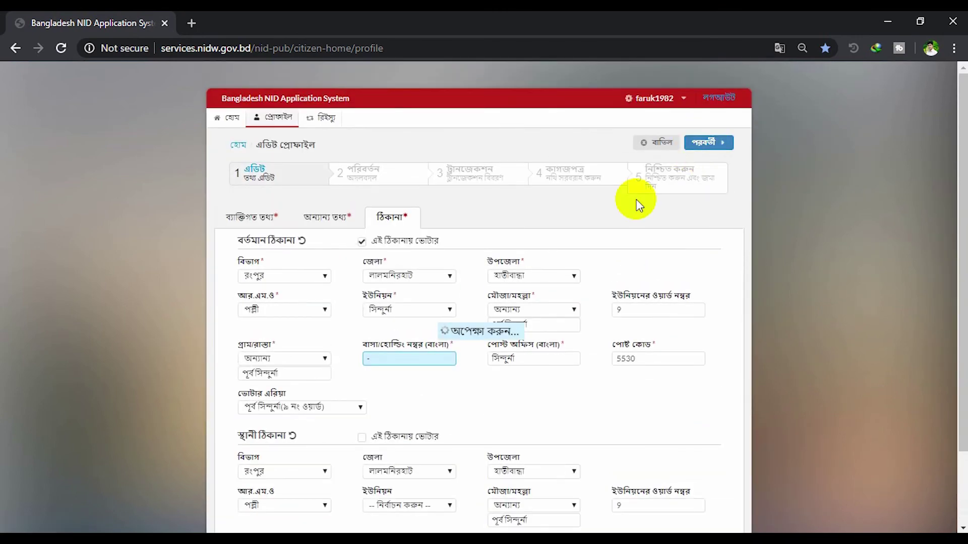
Back in personal information, set the blood group (রক্তের গ্রুপ) to AB+ and continue to review
left_click(463, 167)
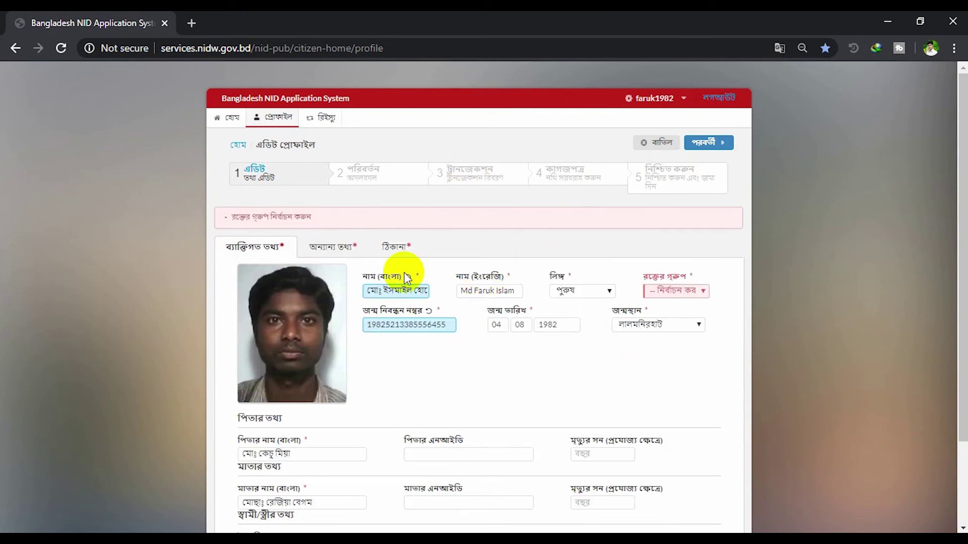
left_click(697, 298)
left_click(673, 341)
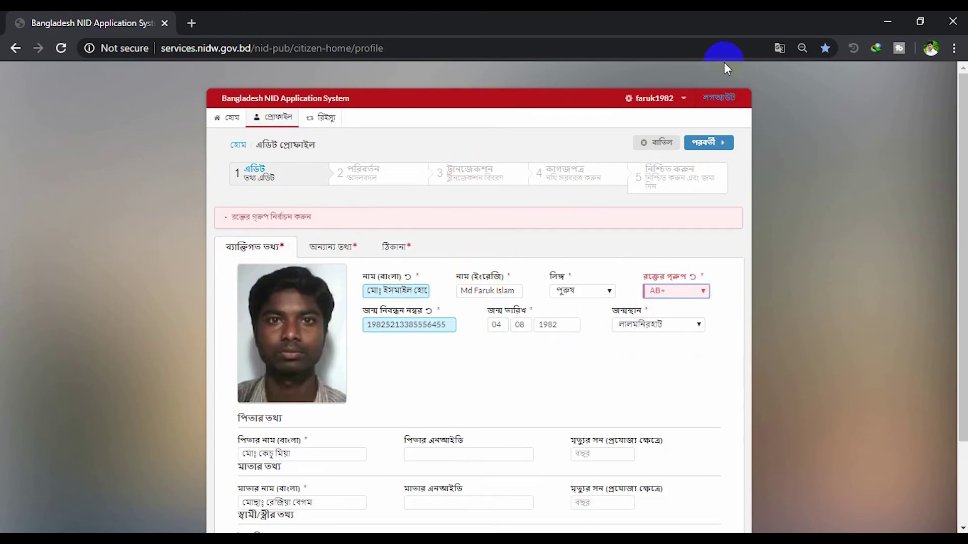
left_click(696, 142)
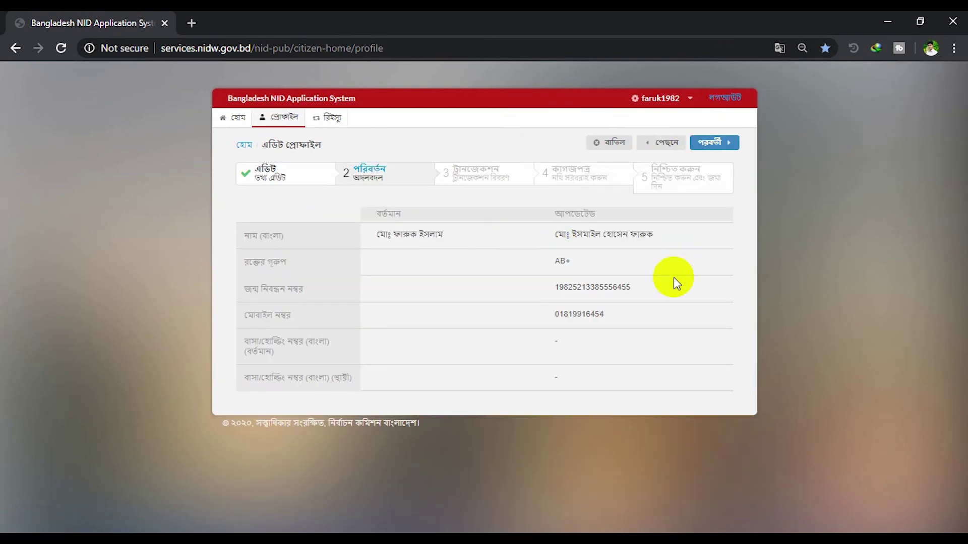
Proceed to the 115 BDT transaction step, keep the application type, and pick Regular Smart Card delivery
left_click(718, 145)
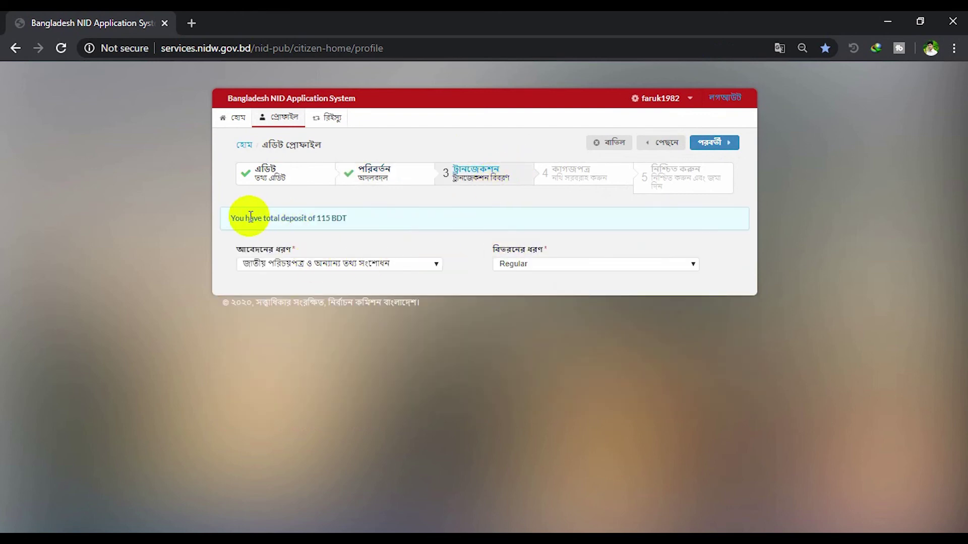
left_click(359, 222)
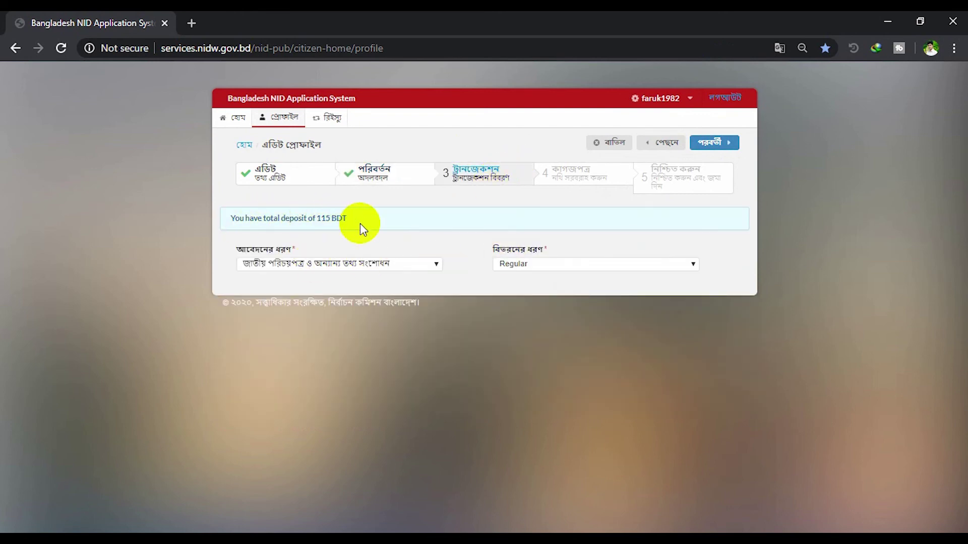
left_click(368, 264)
left_click(373, 277)
left_click(538, 266)
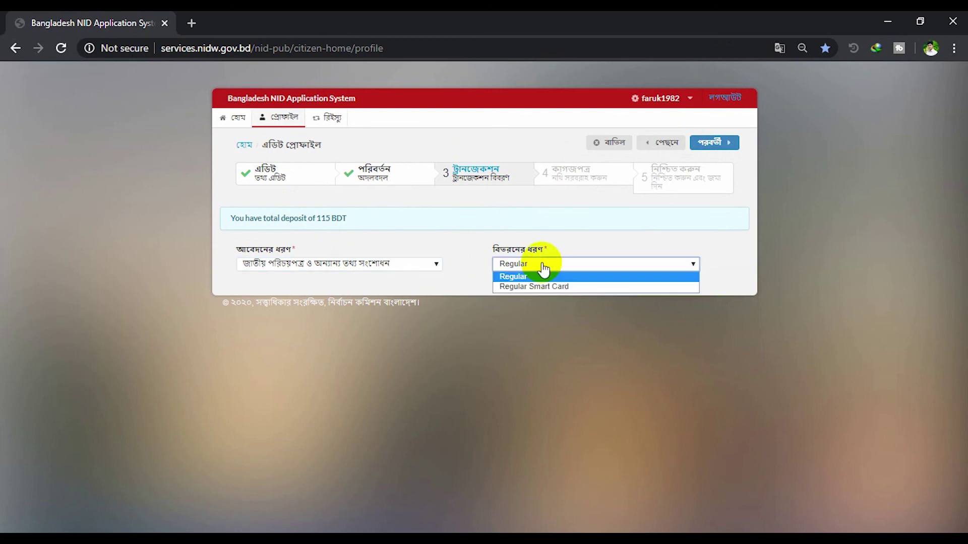
left_click(531, 287)
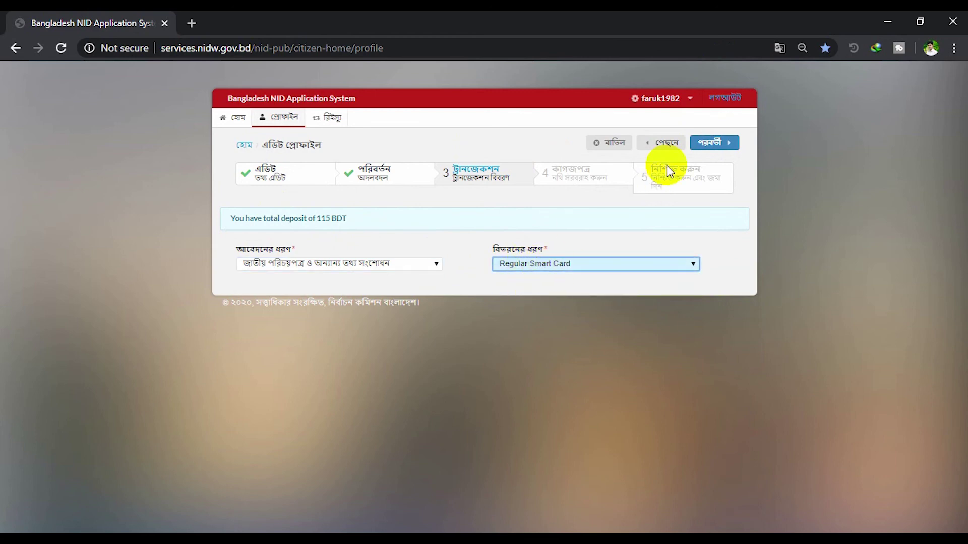